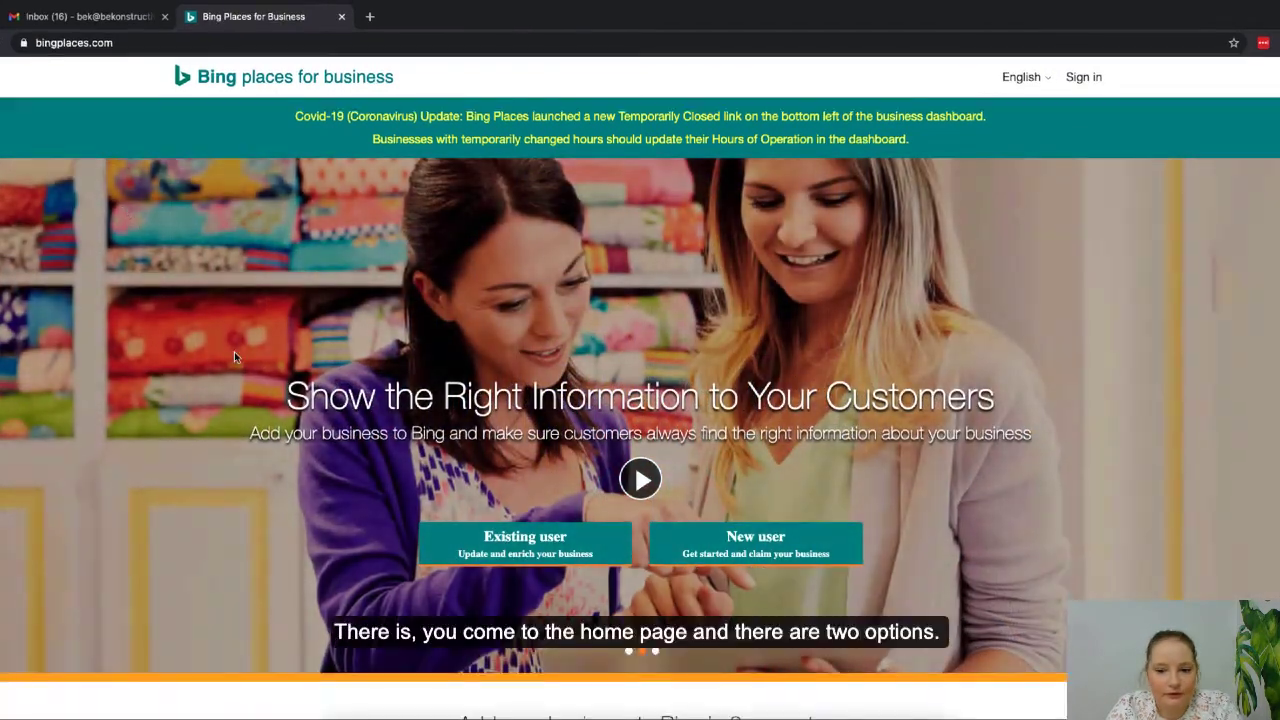
- Continue as an existing user from the Bing Places home page
scroll(234, 351, down, 3)
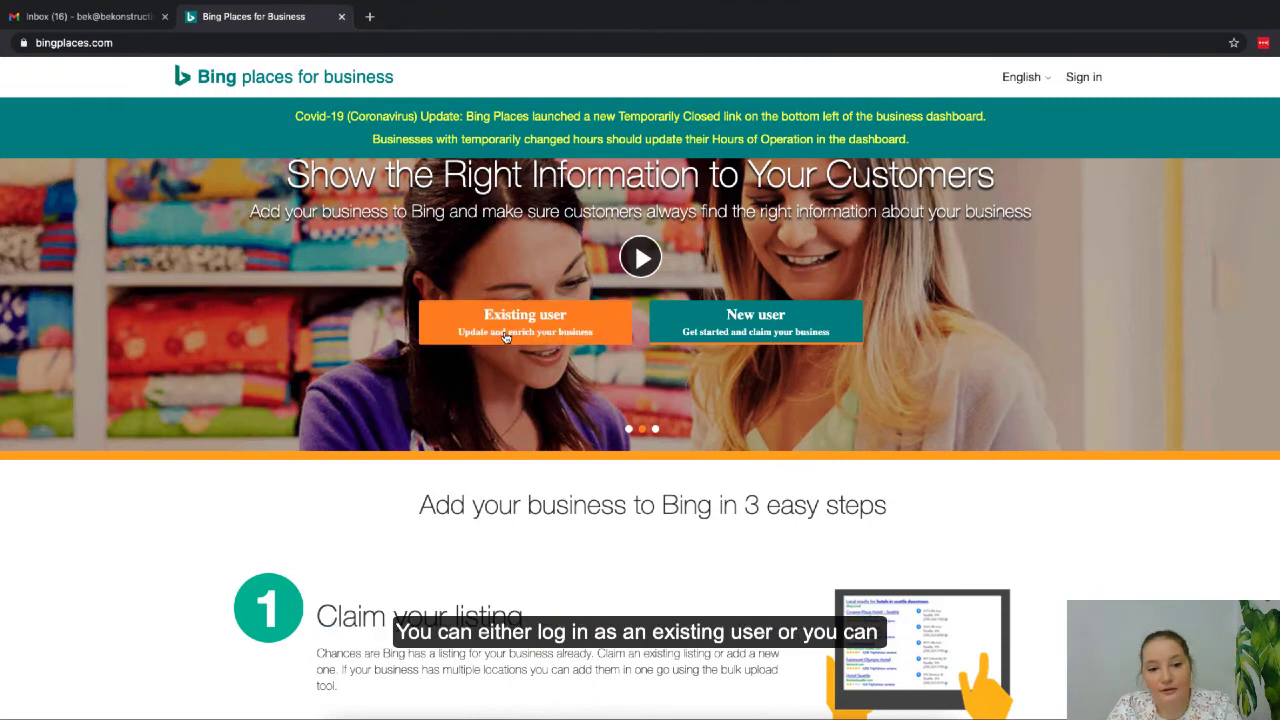
click(790, 331)
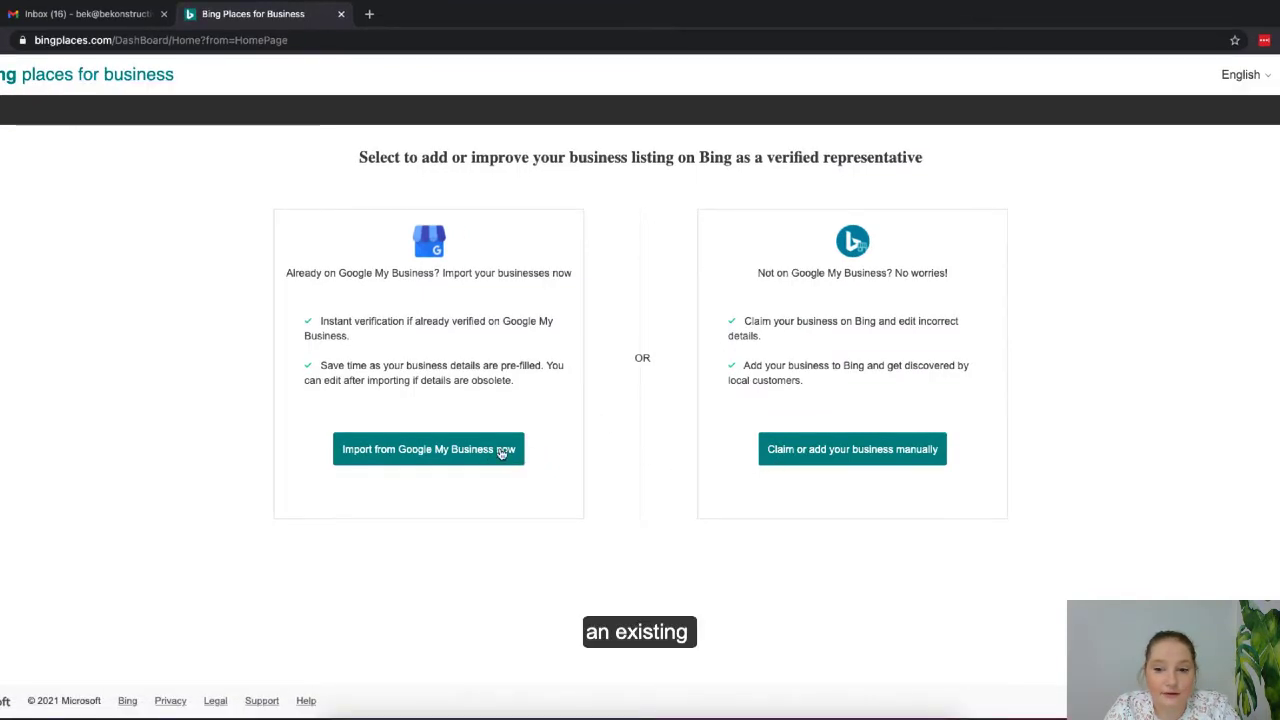
- Start the Google My Business import with regular-interval data syncing ticked
click(439, 463)
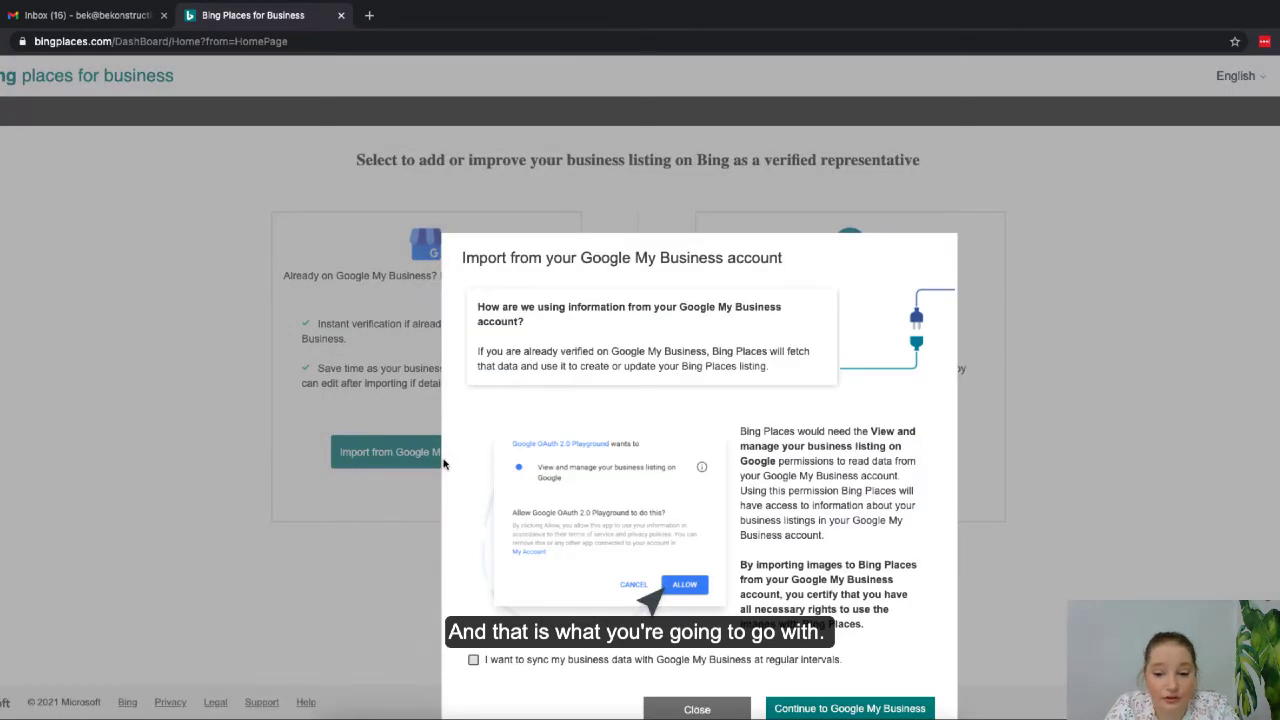
scroll(450, 465, down, 1)
click(474, 637)
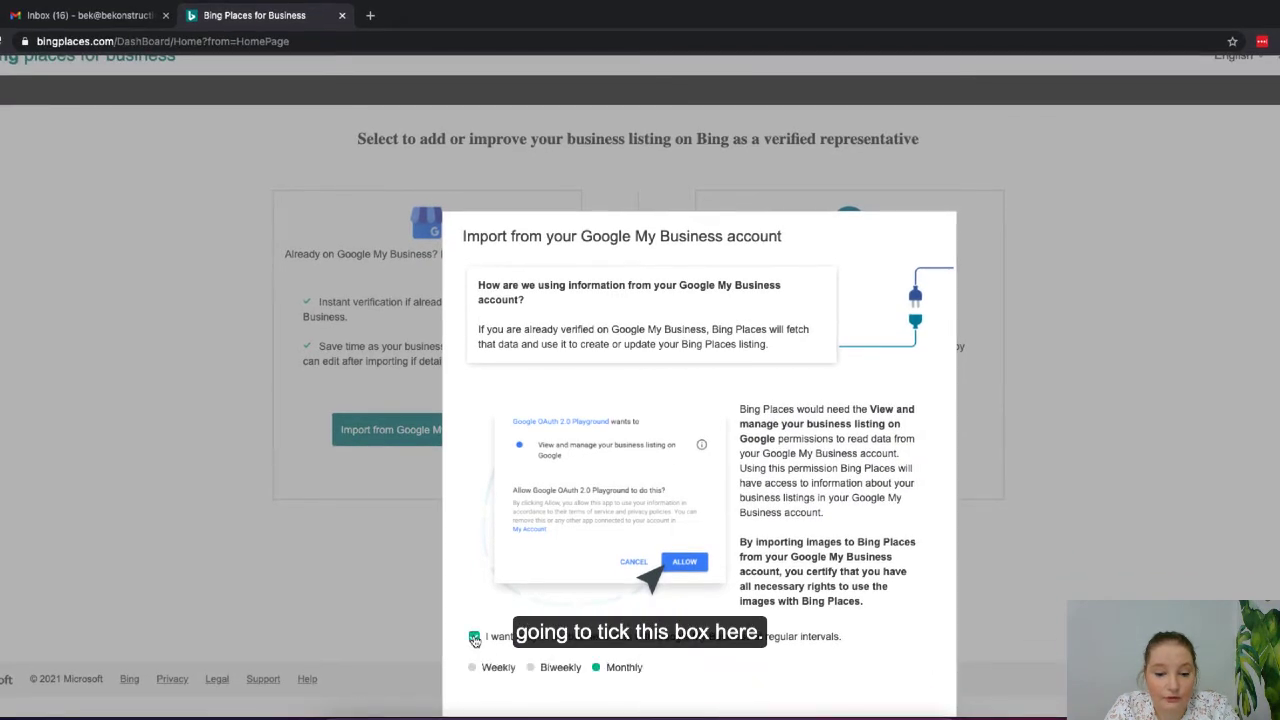
scroll(474, 640, down, 1)
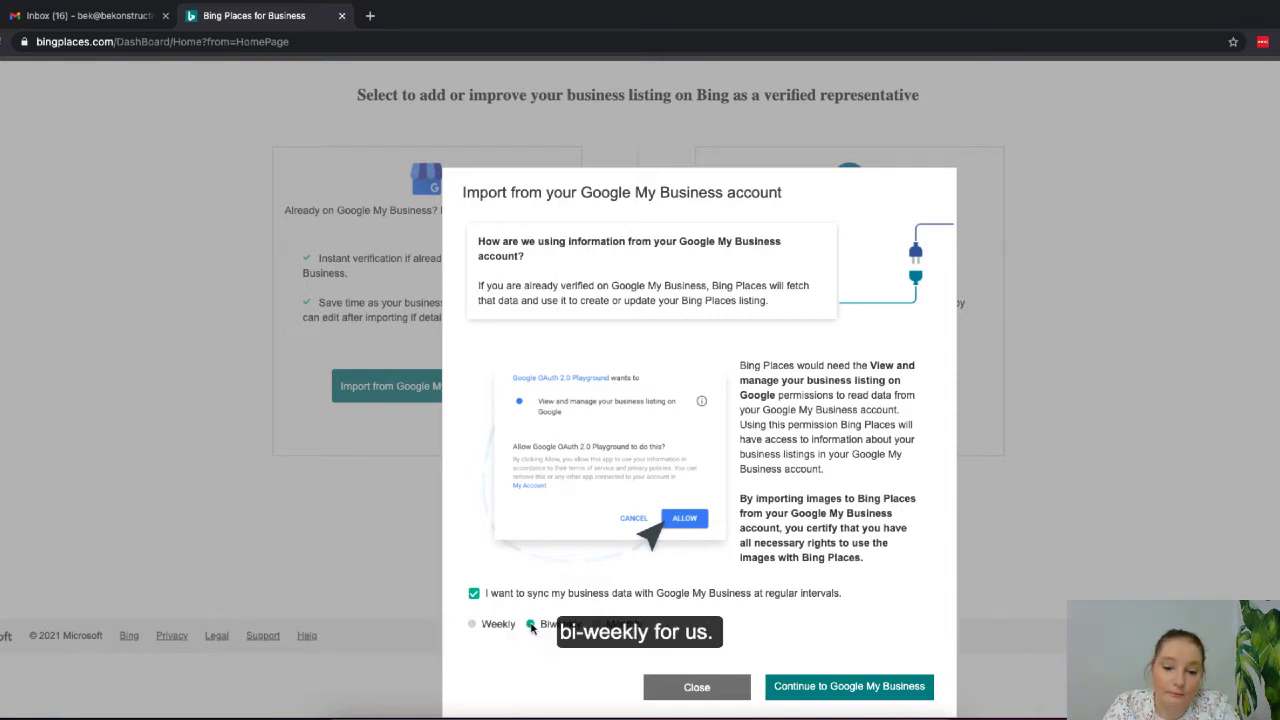
- Continue to Google My Business to reach the bingplaces.com consent screen
click(845, 690)
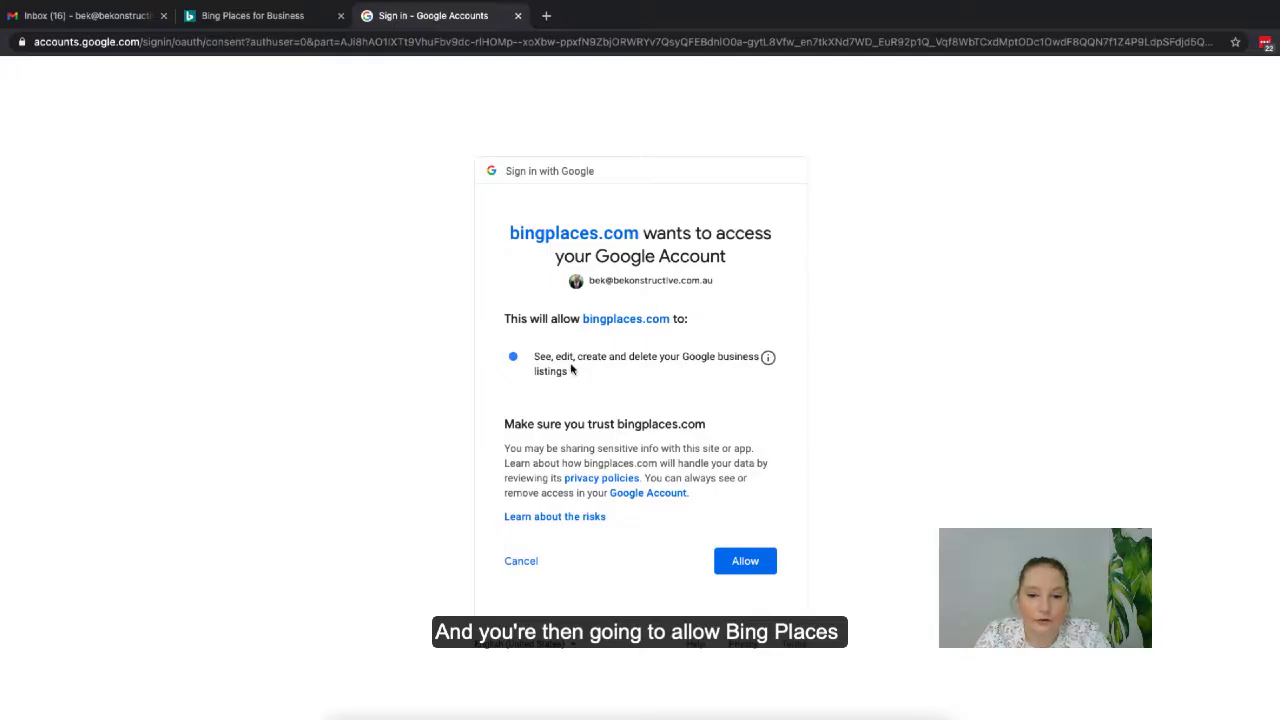
- Allow Google access, select the location group card, and continue to the sign-in prompt
click(735, 569)
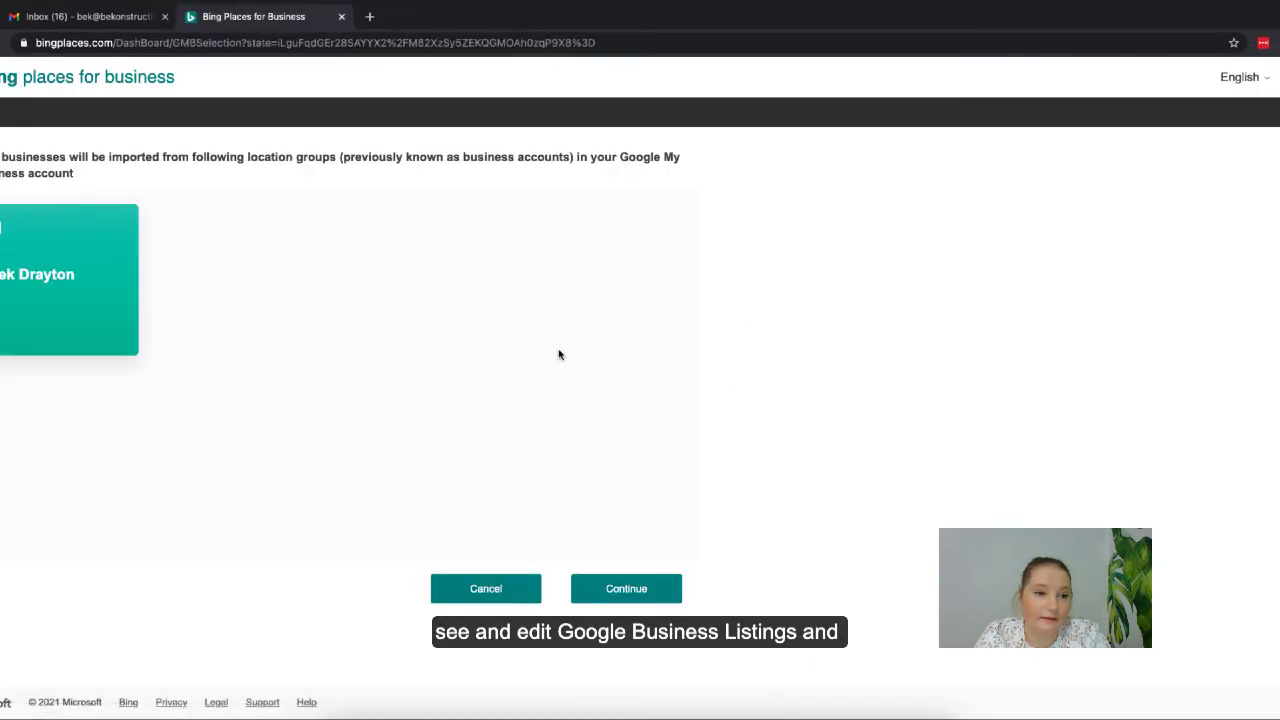
click(63, 331)
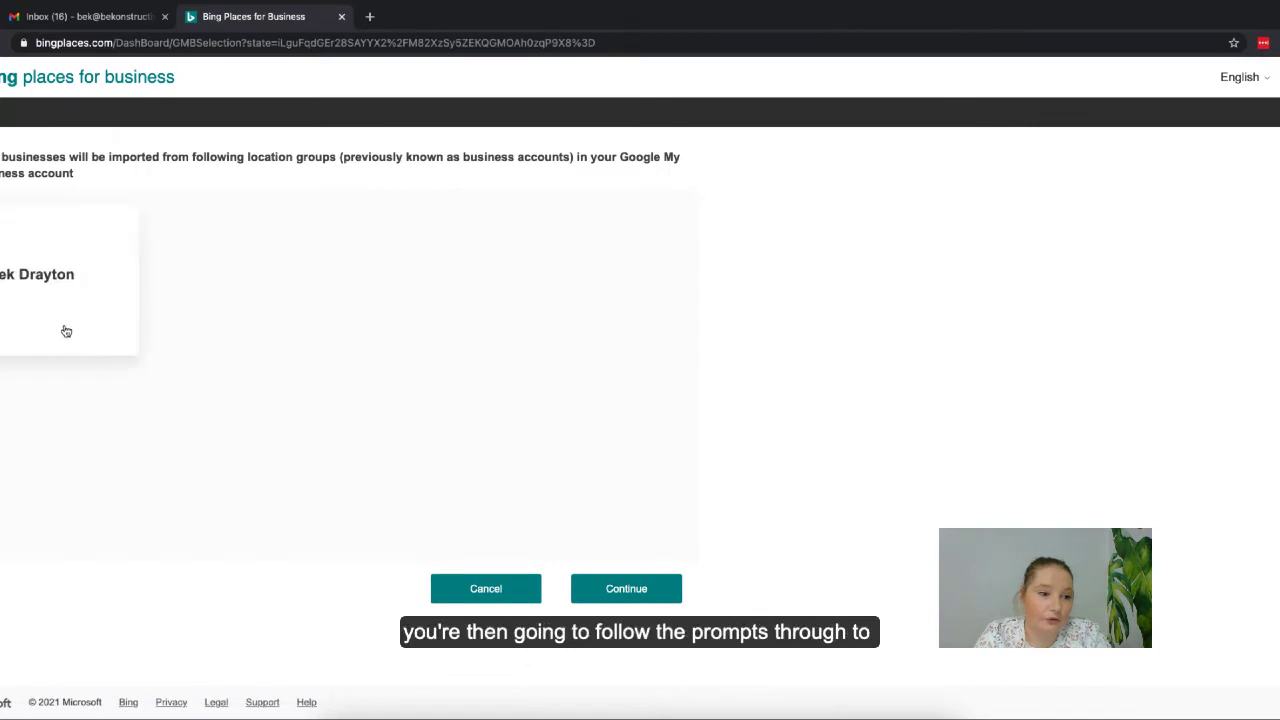
click(96, 329)
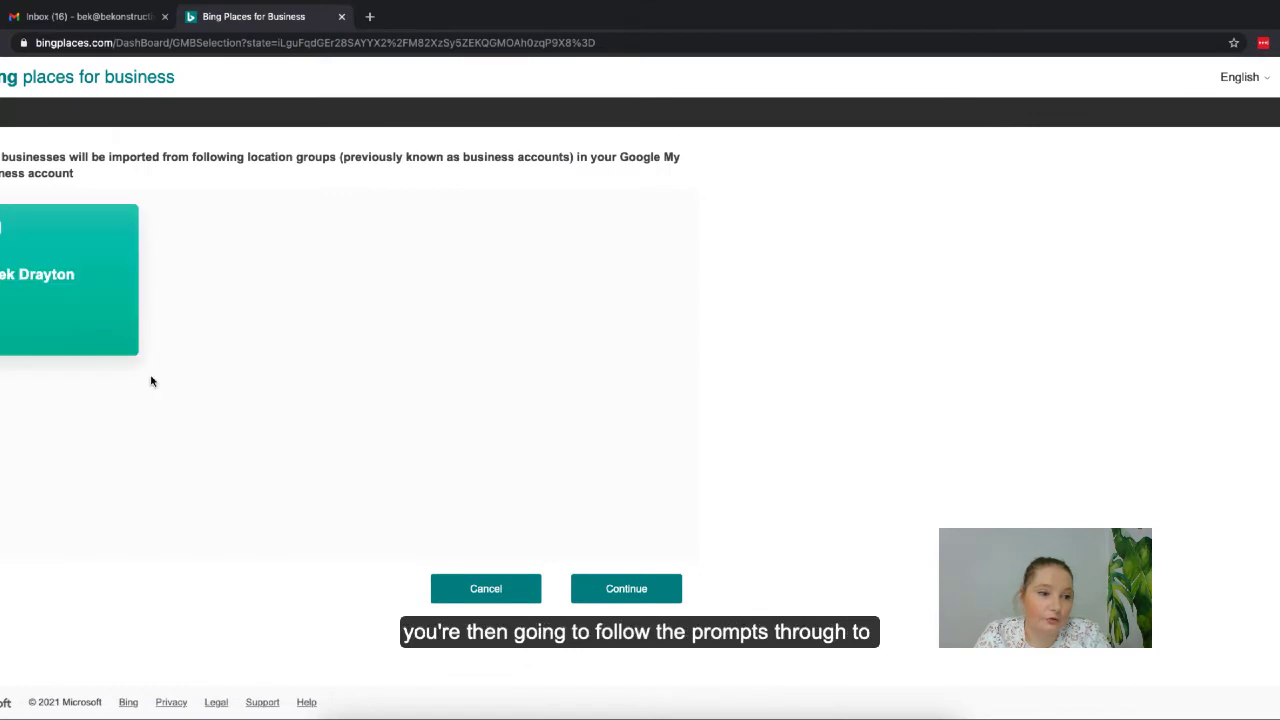
click(630, 588)
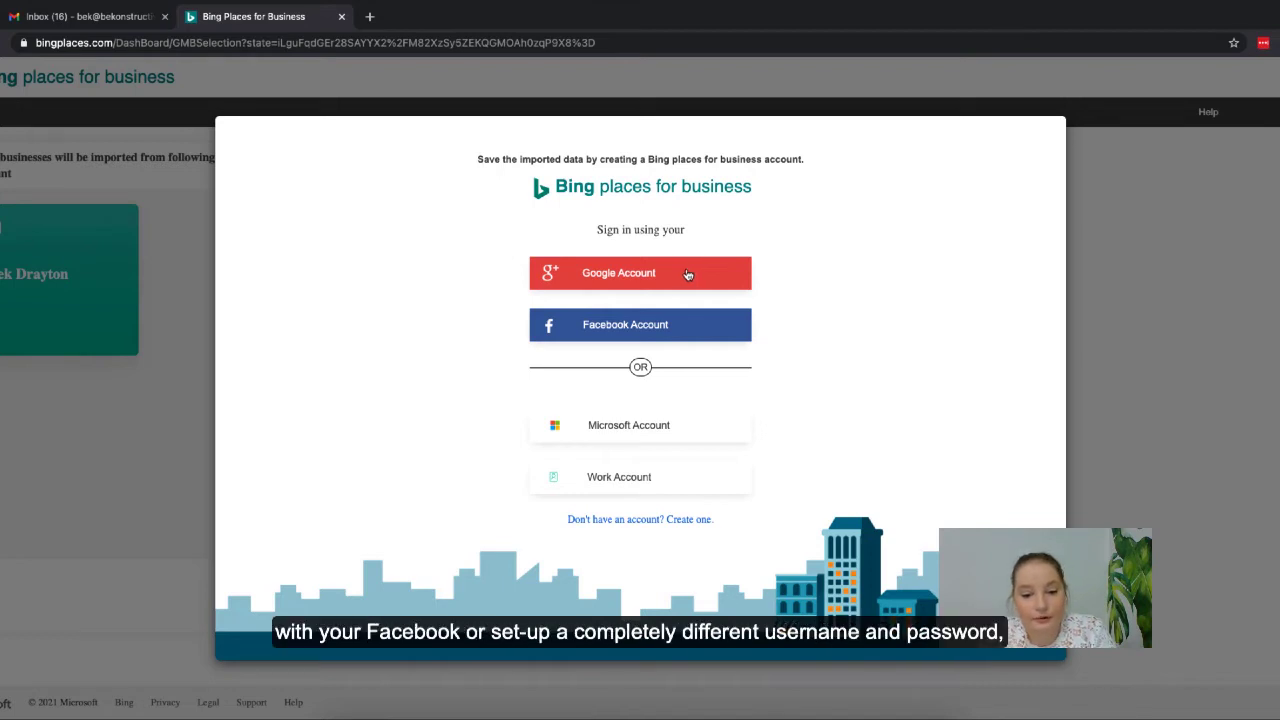
- Sign in with the Google account and continue importing the selected location group
click(600, 276)
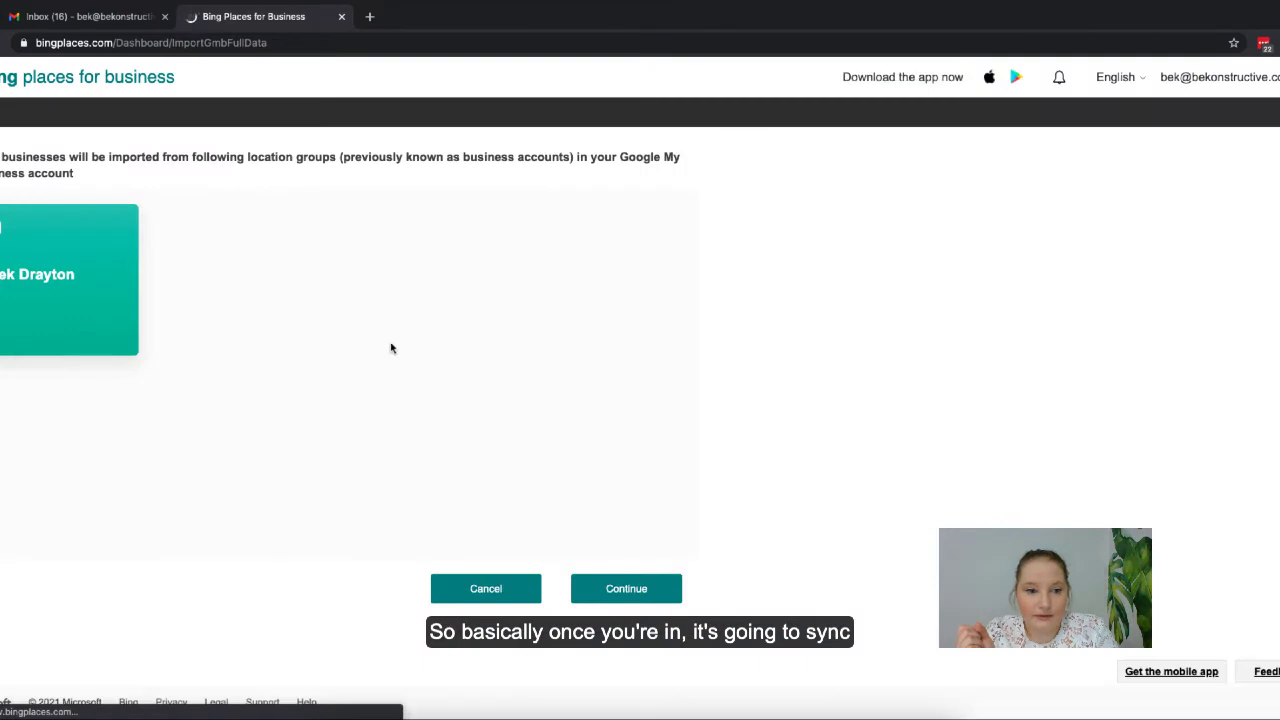
click(602, 585)
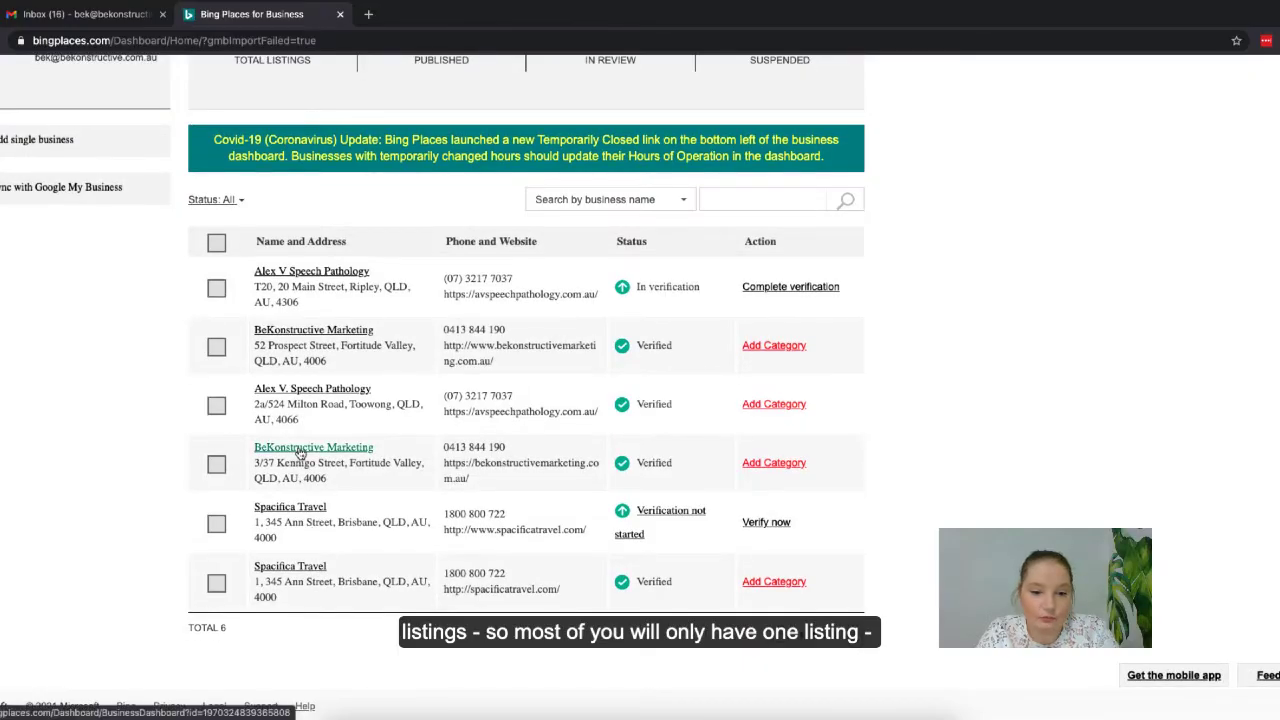
- Open the BeKonstructive Marketing listing and review its invited users under Manage Users
click(305, 453)
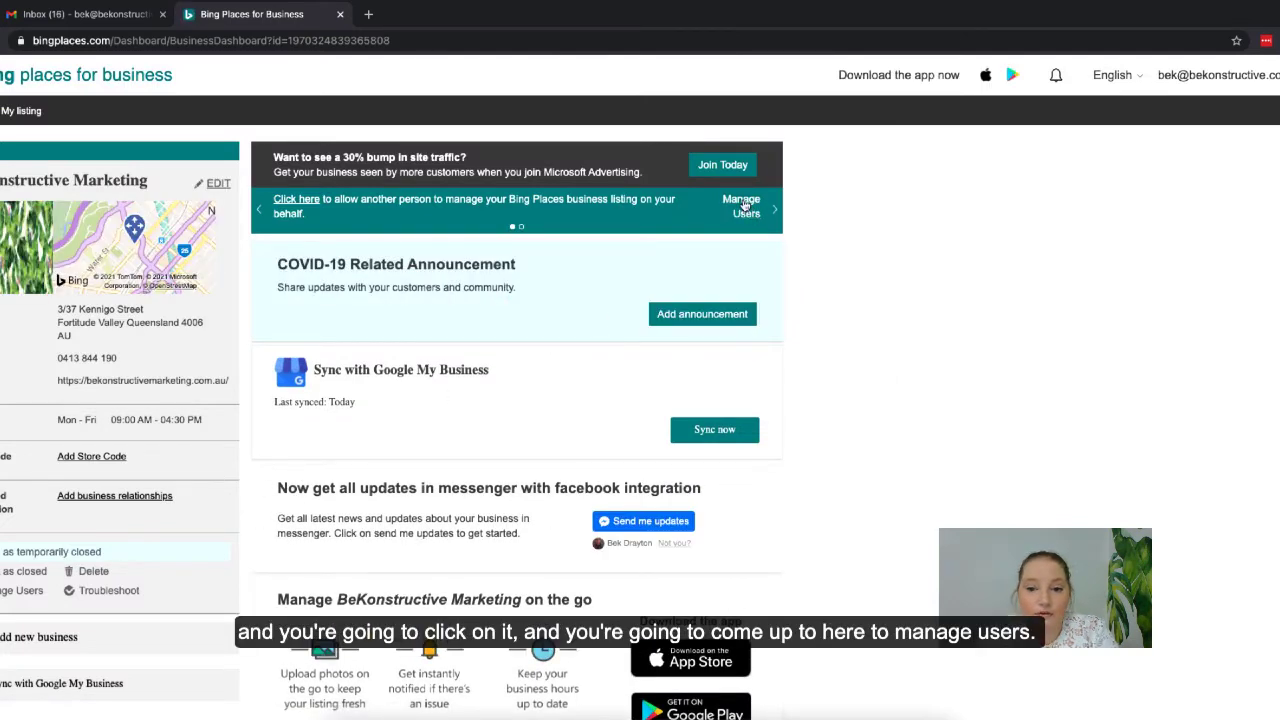
click(746, 207)
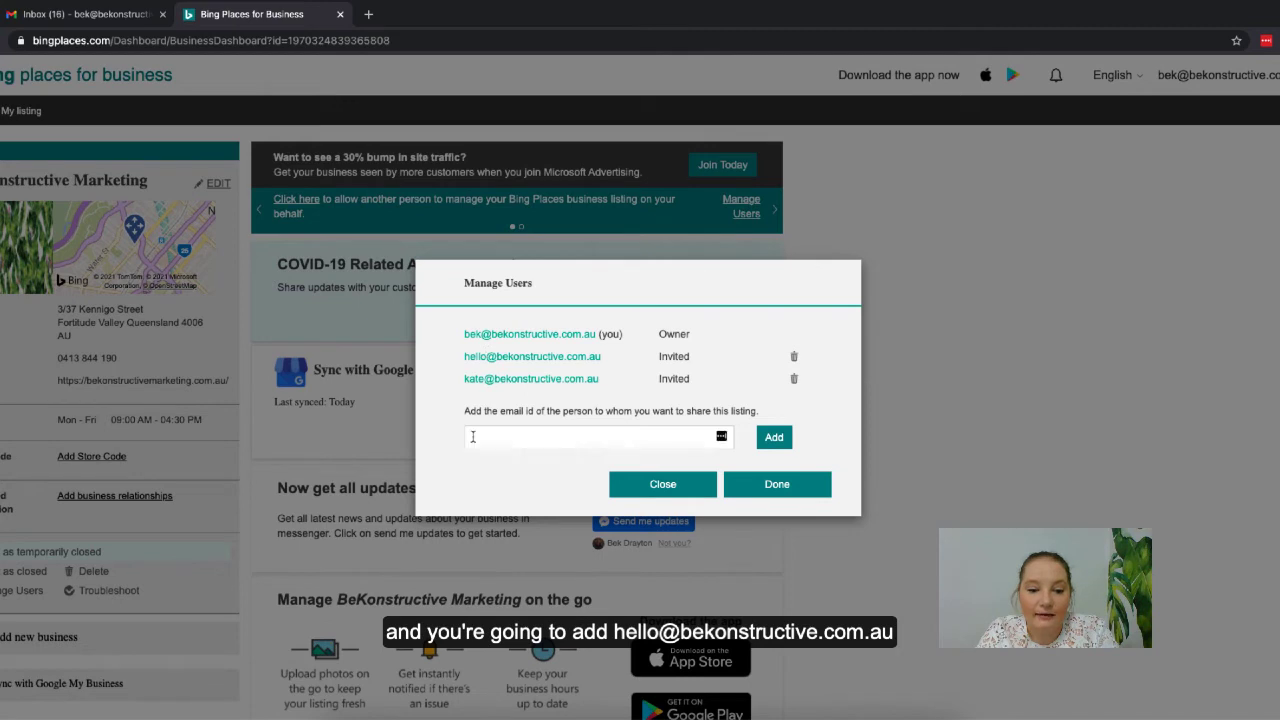
click(560, 437)
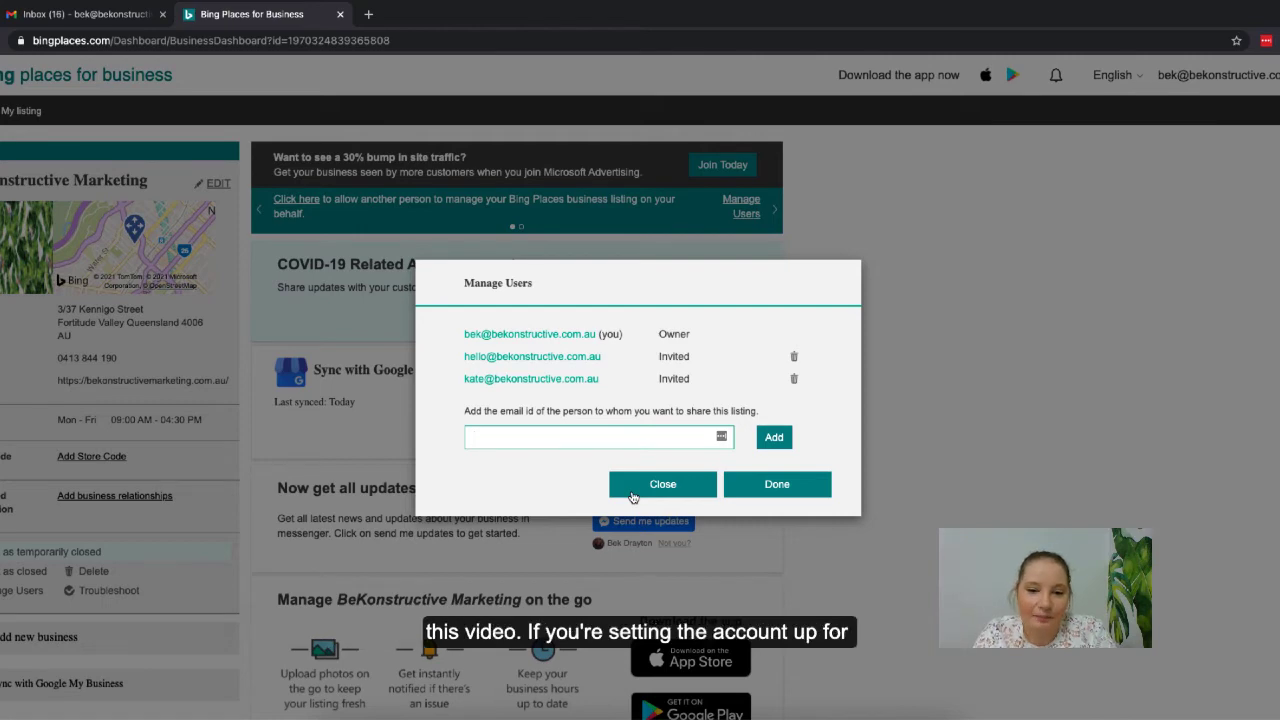
click(632, 495)
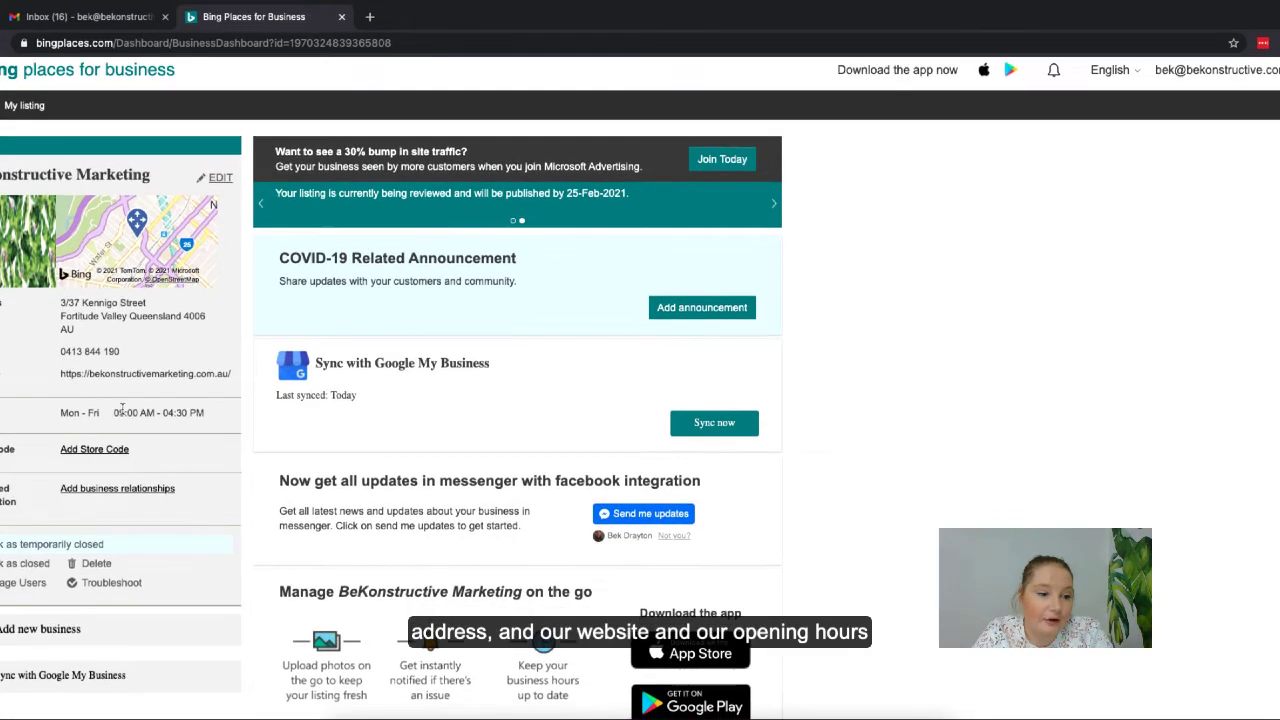
- Scroll through the BeKonstructive Marketing dashboard to review the imported address, website and hours
scroll(123, 409, down, 4)
scroll(127, 413, up, 1)
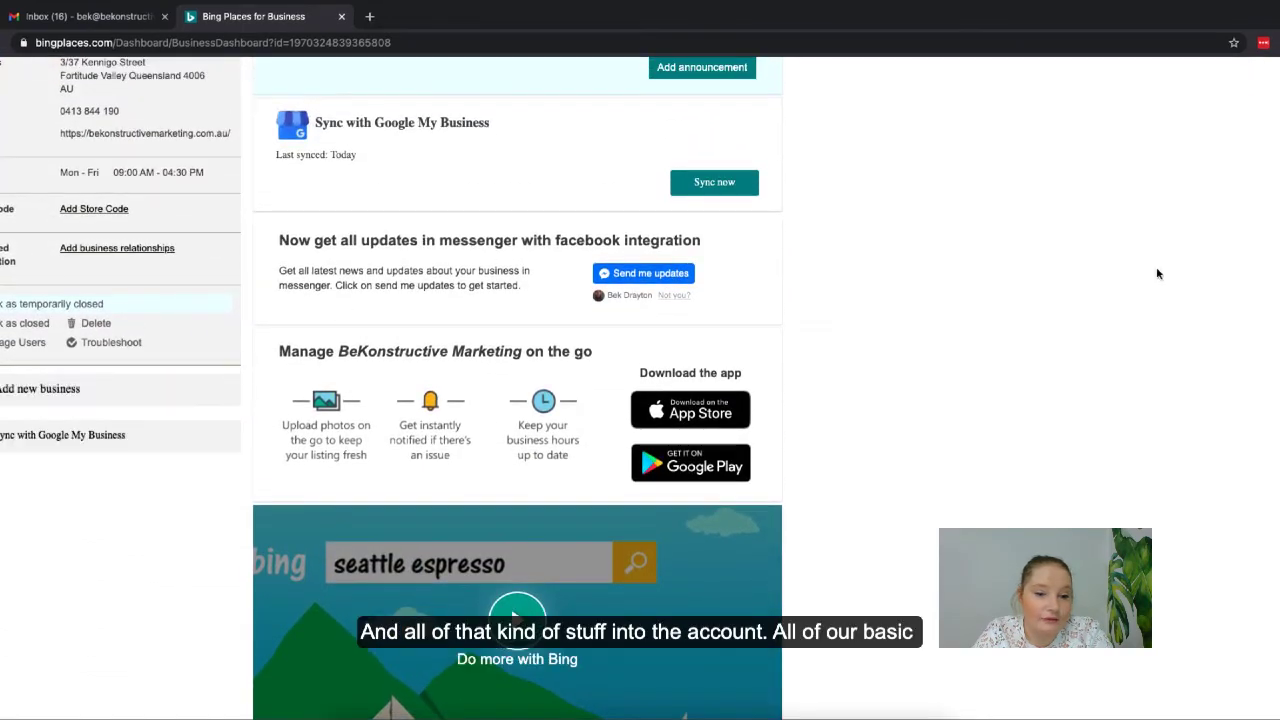
scroll(1001, 297, down, 3)
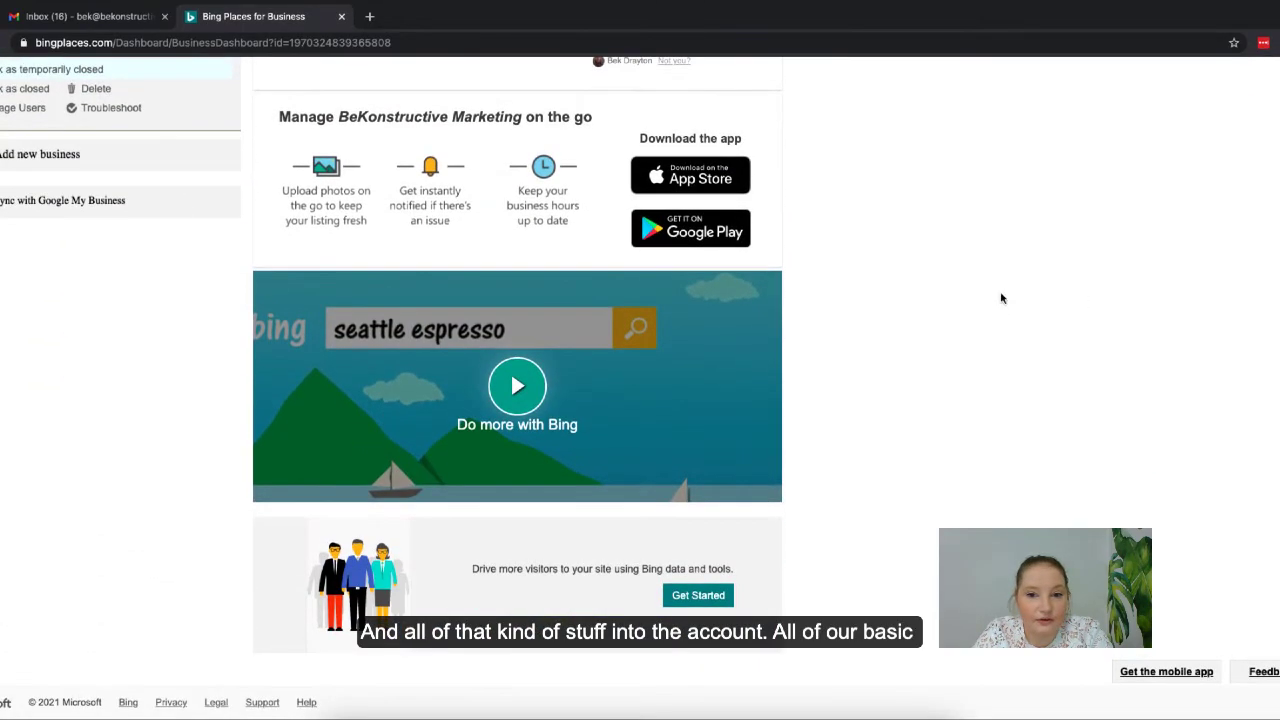
scroll(1001, 297, up, 5)
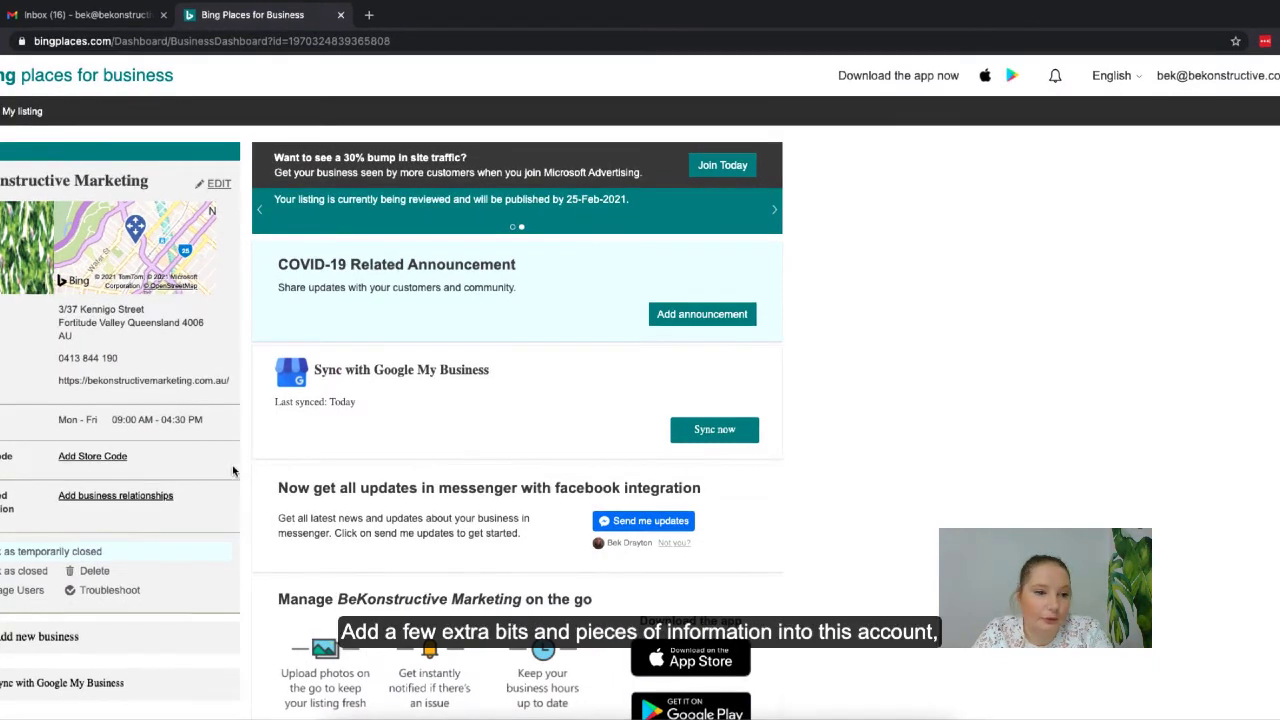
scroll(135, 412, down, 5)
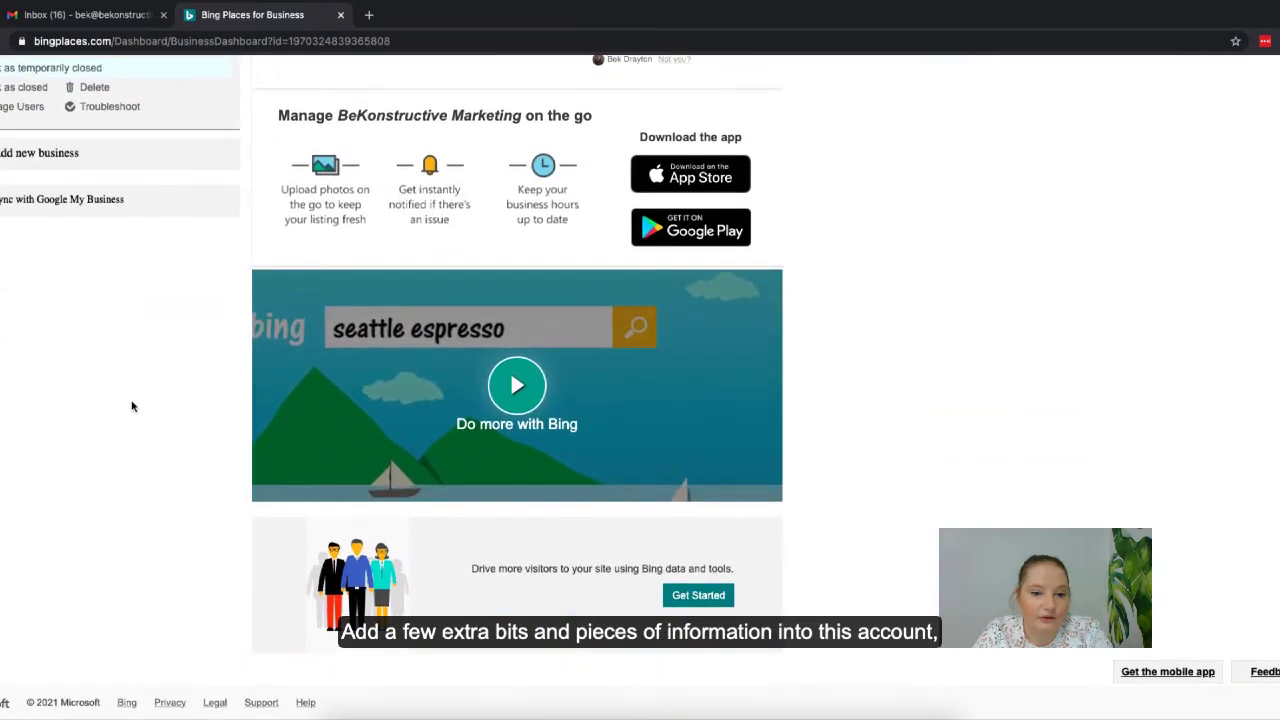
scroll(1006, 260, up, 5)
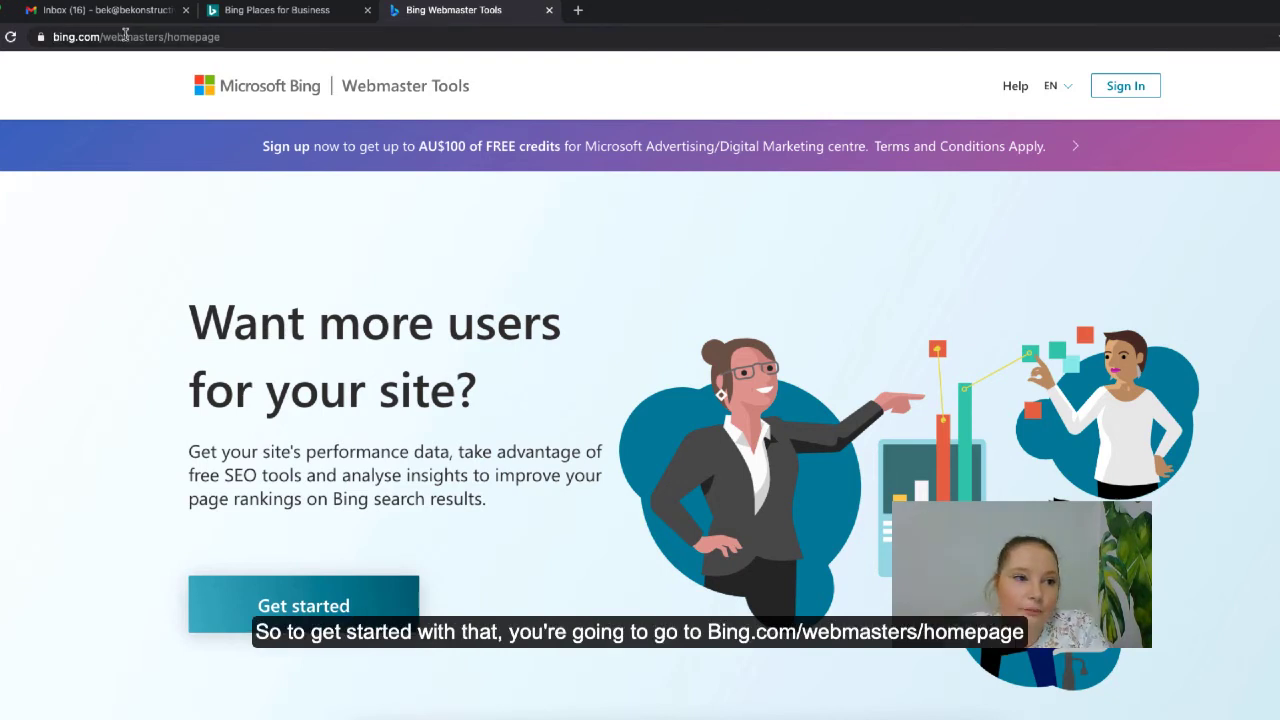
- Get started on the Bing Webmaster Tools homepage by signing in with the business Google account
drag(100, 37, 236, 40)
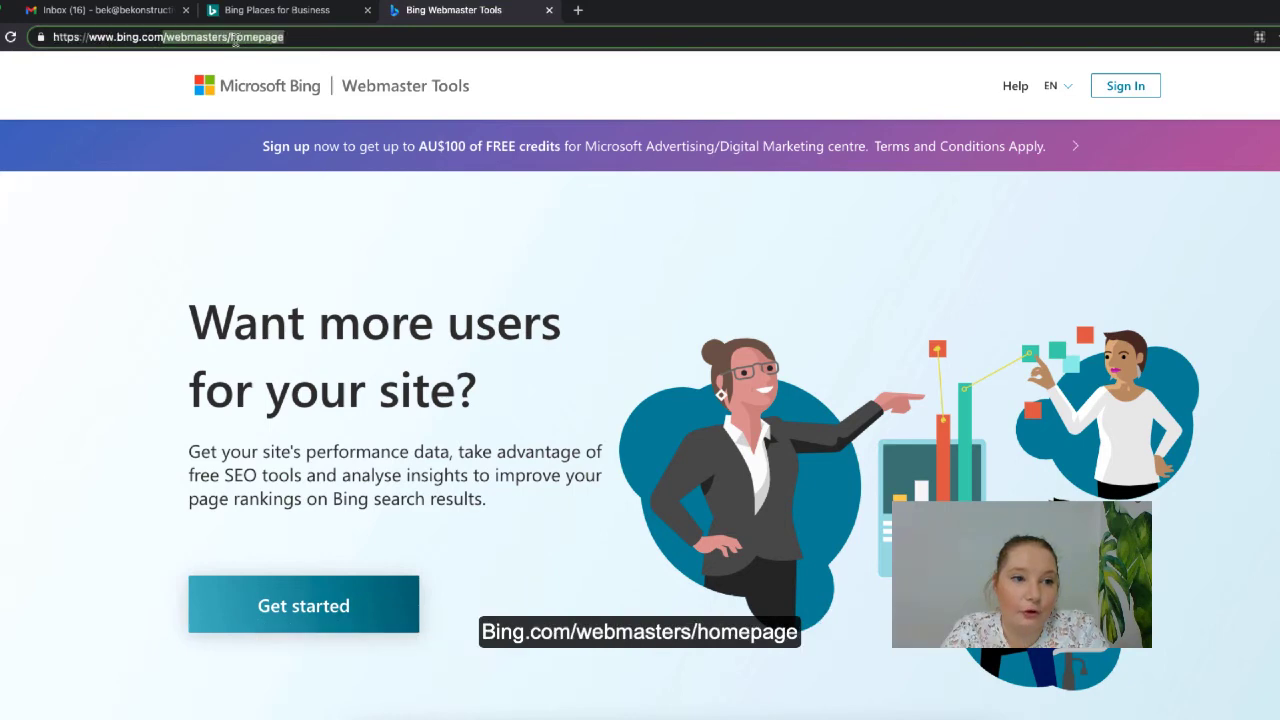
click(117, 217)
scroll(117, 217, down, 2)
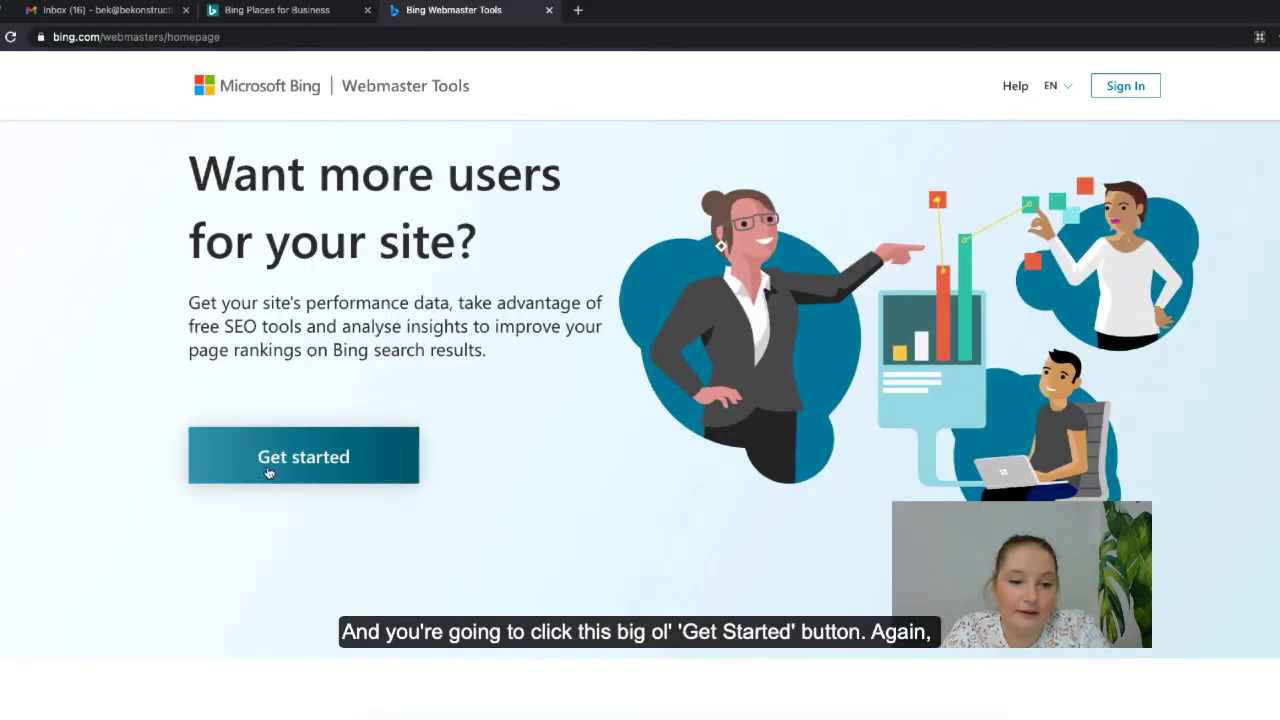
click(270, 470)
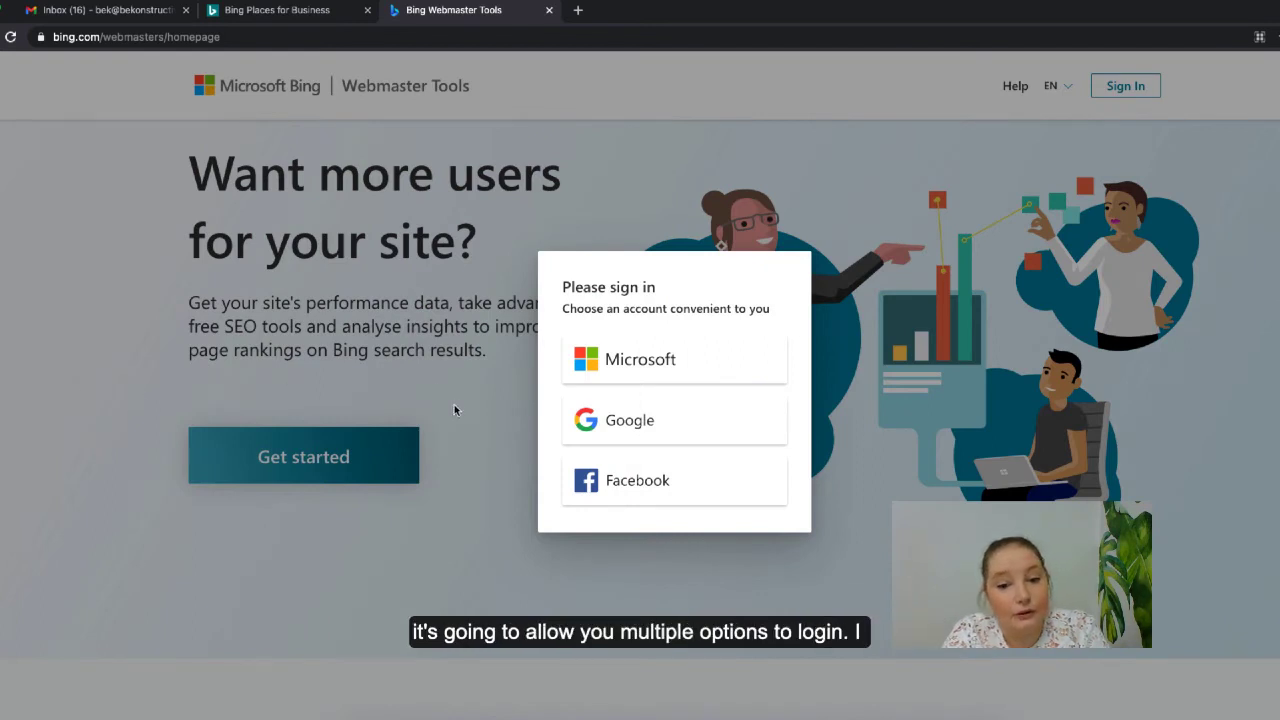
click(668, 426)
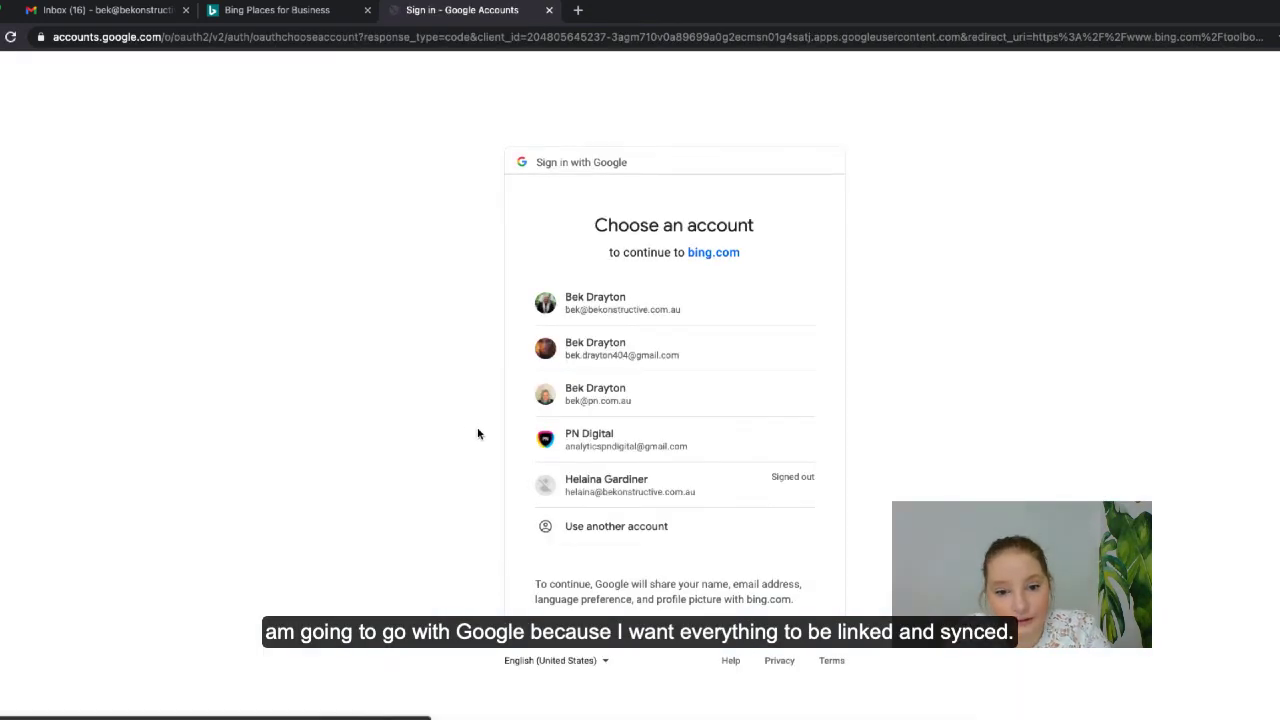
click(530, 304)
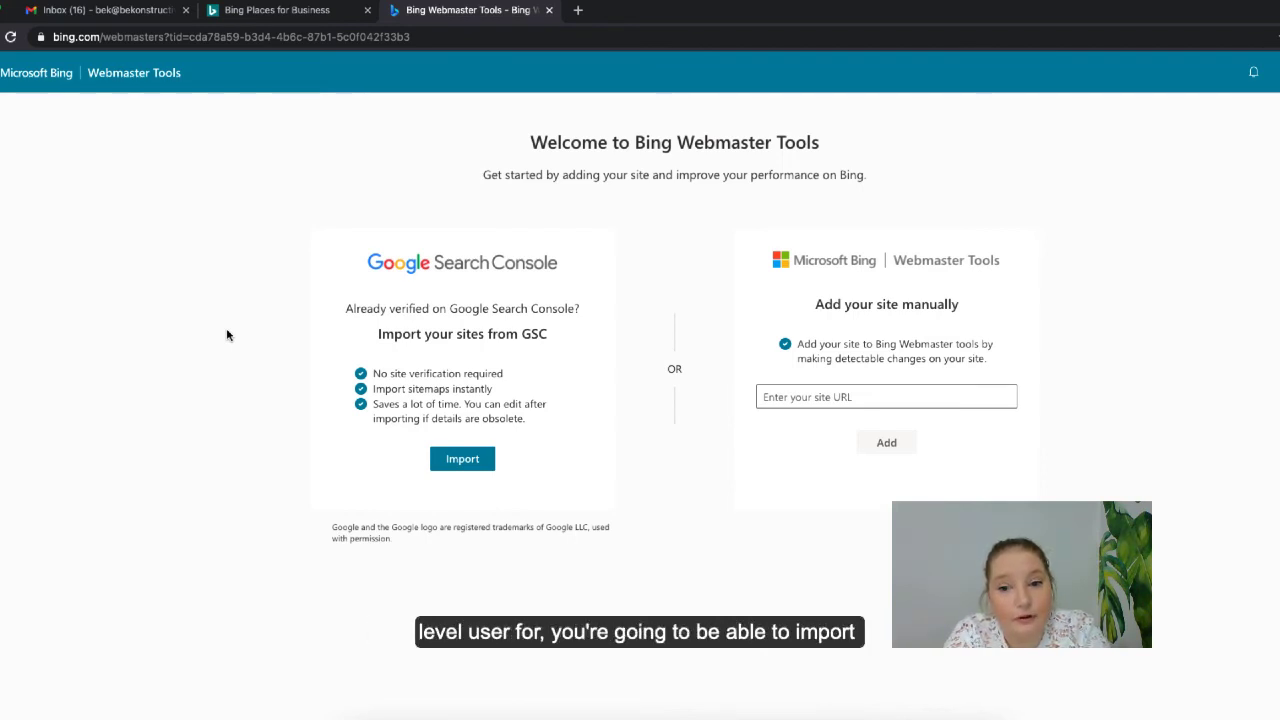
- Import from Google Search Console, choosing the business Google account and allowing data access
click(443, 462)
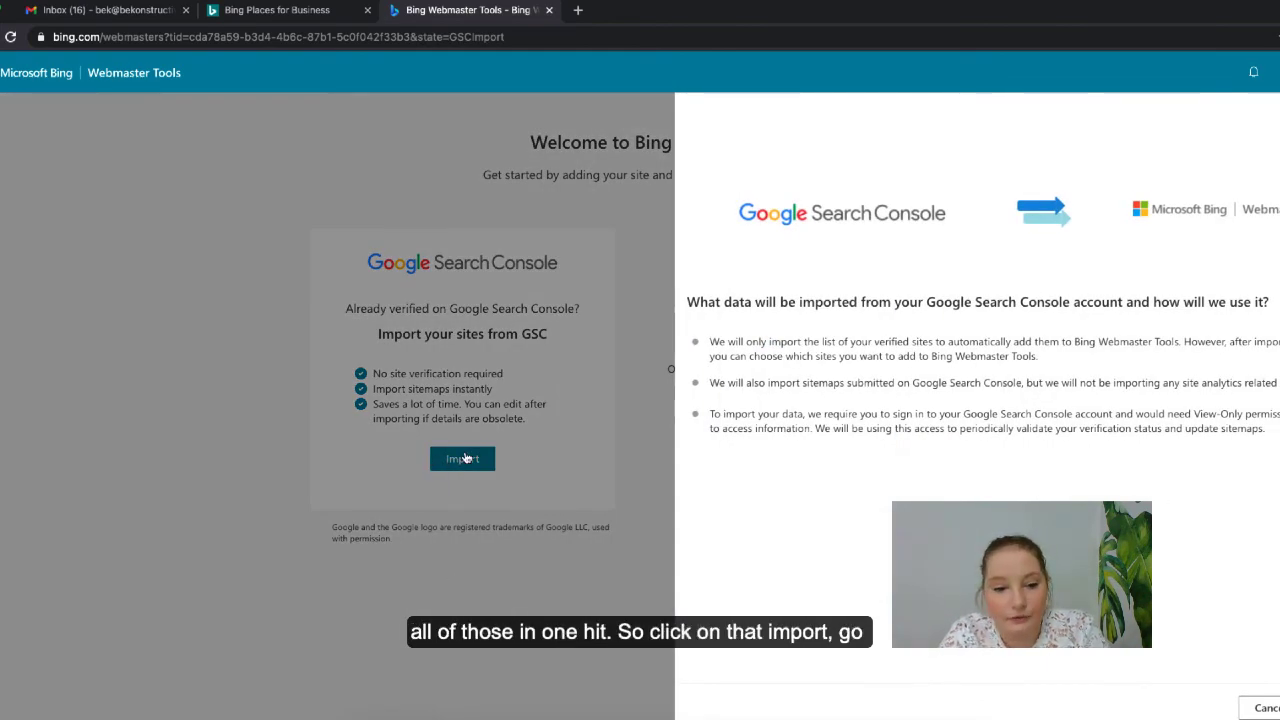
click(1279, 708)
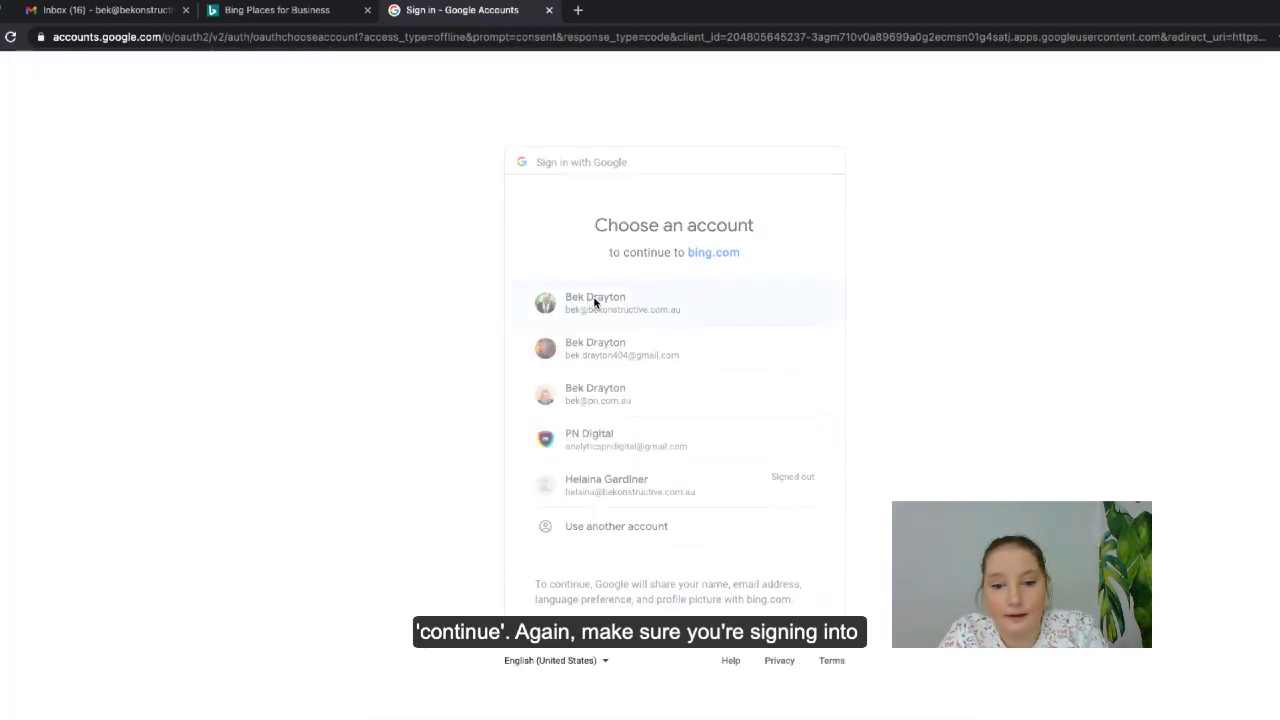
click(593, 297)
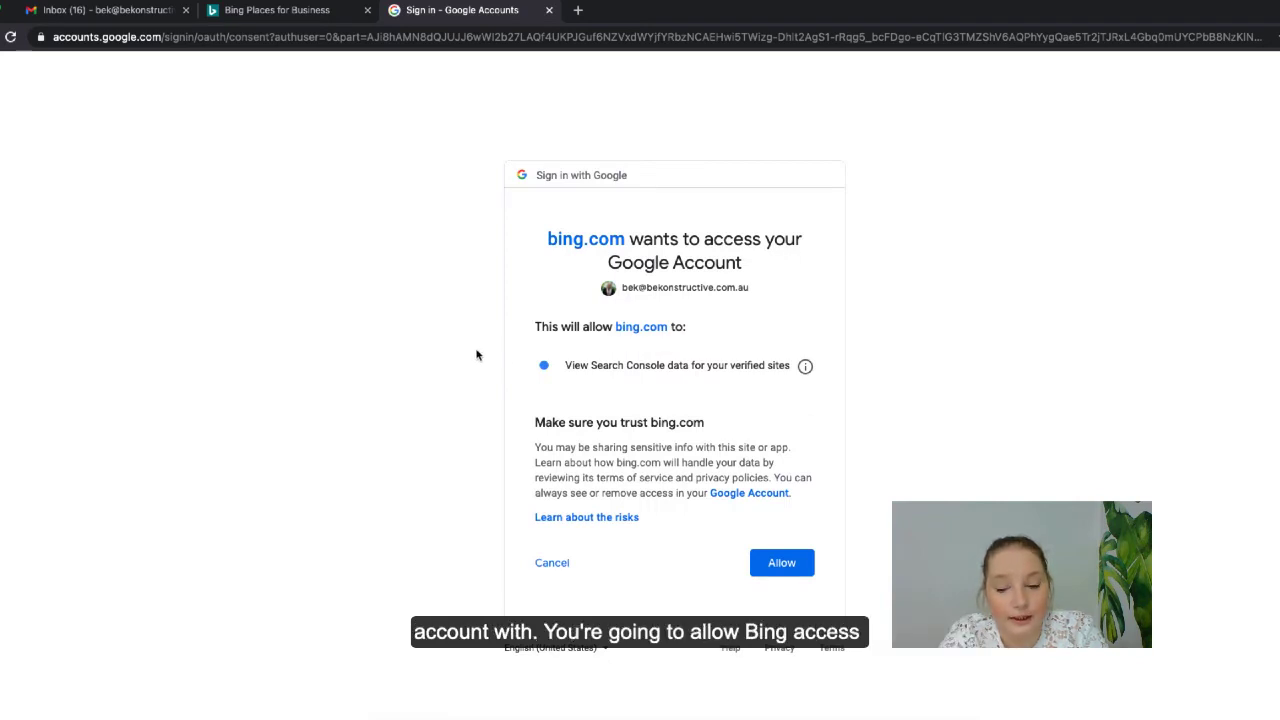
click(783, 565)
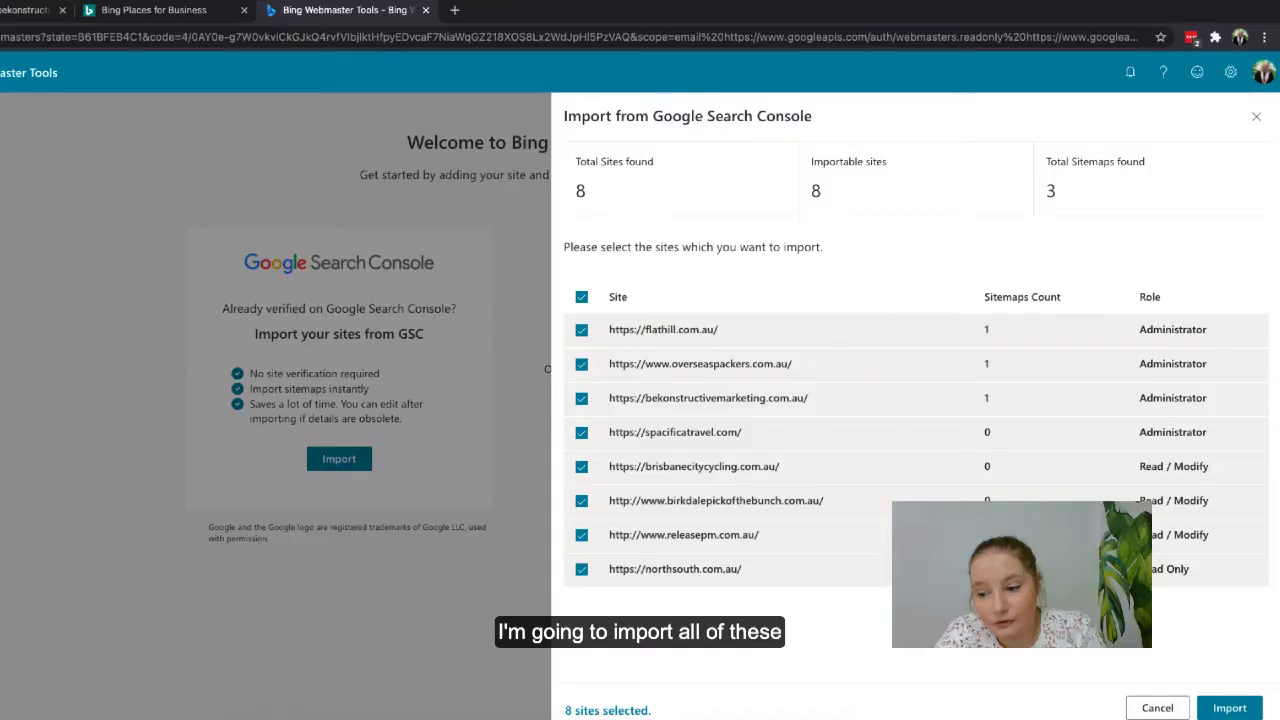
- Import all eight selected sites and look over the bekonstructivemarketing.com.au home dashboard
click(1230, 708)
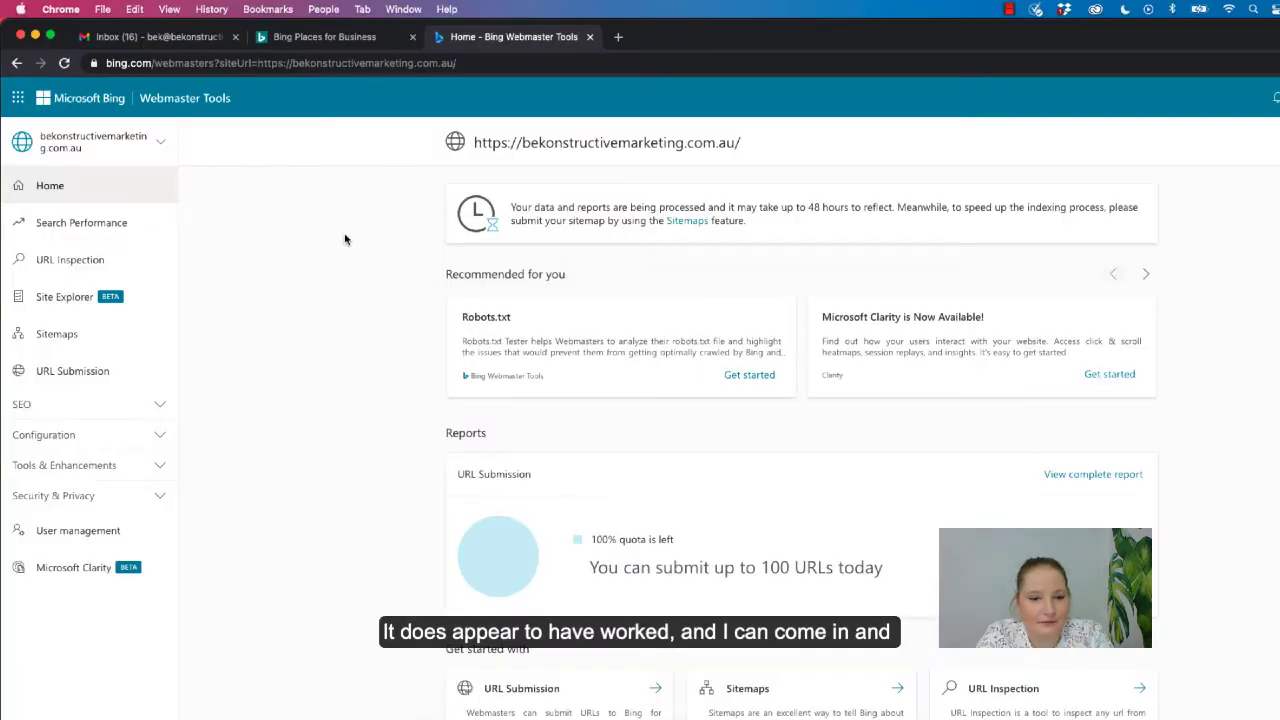
scroll(330, 292, down, 3)
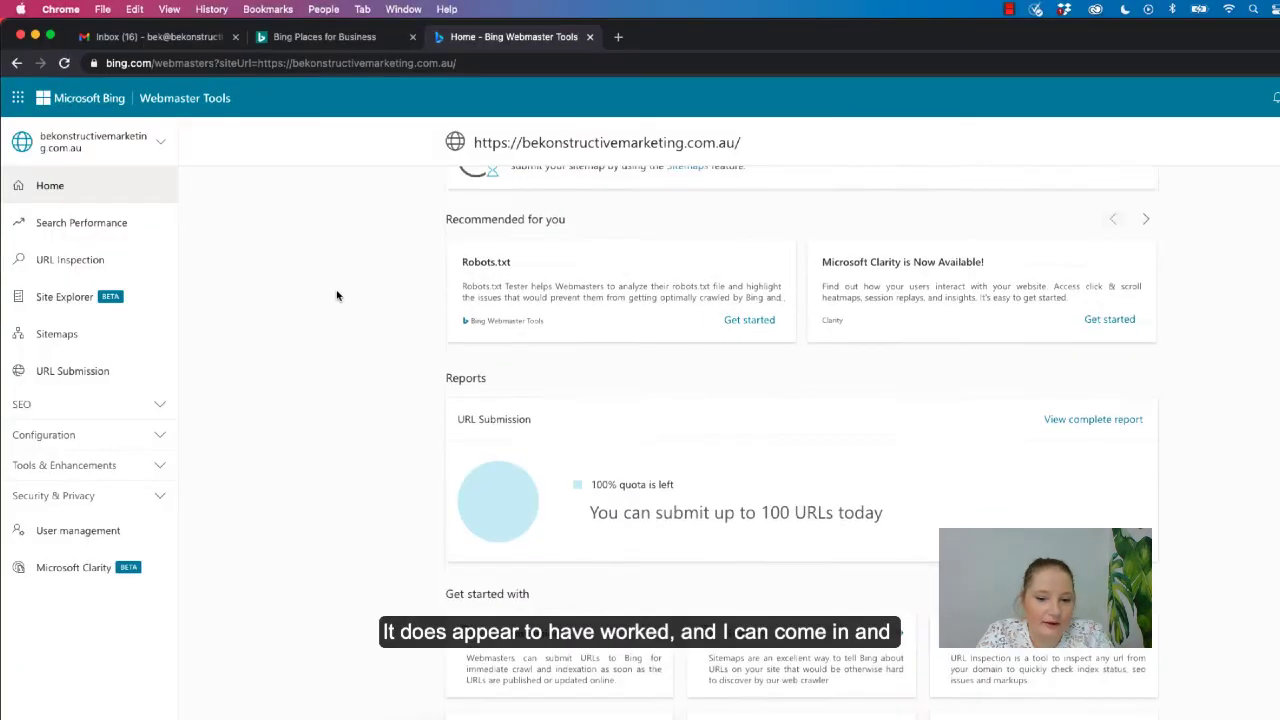
scroll(337, 295, up, 3)
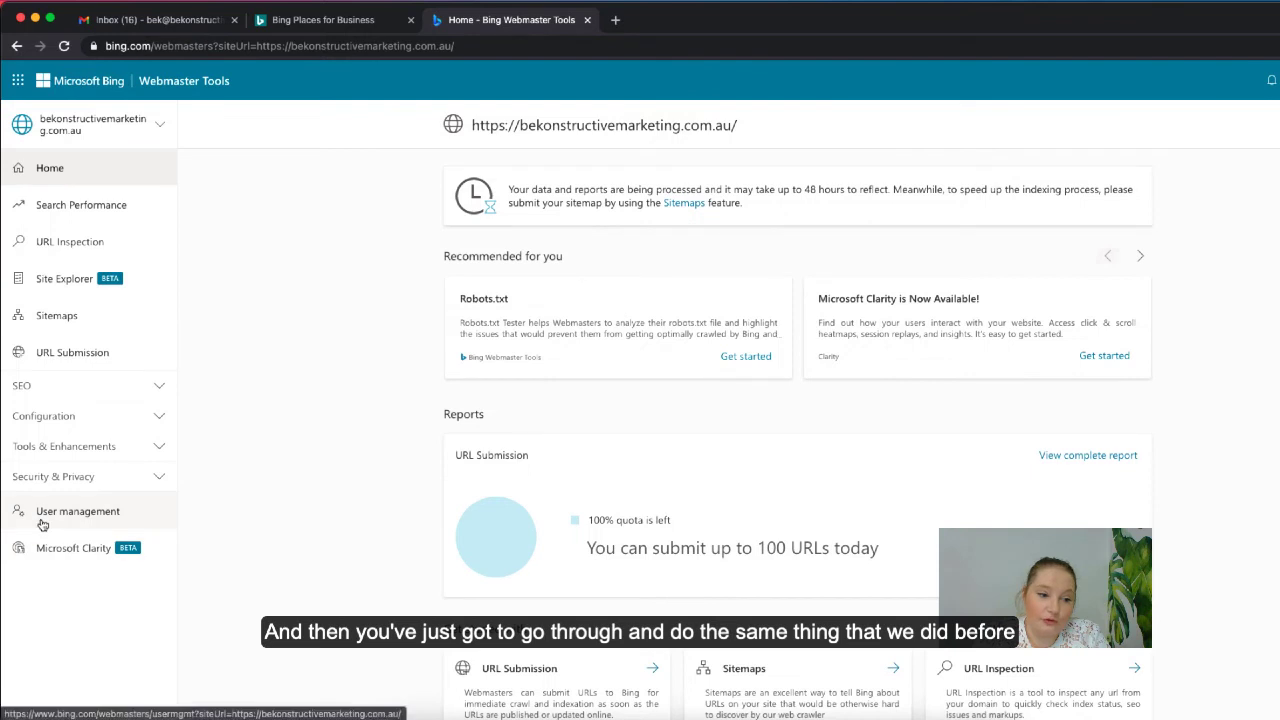
- In User management, enter the new user's e-mail address in the Add user form
click(75, 511)
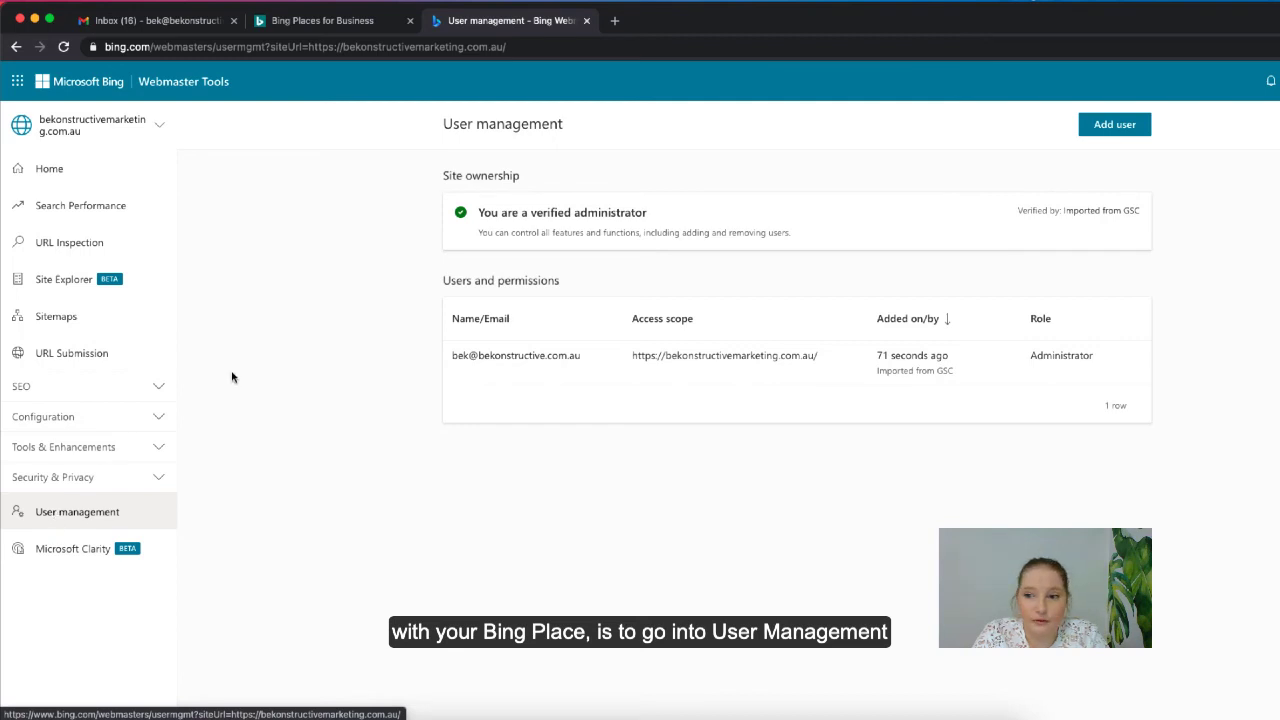
click(1115, 124)
click(1240, 184)
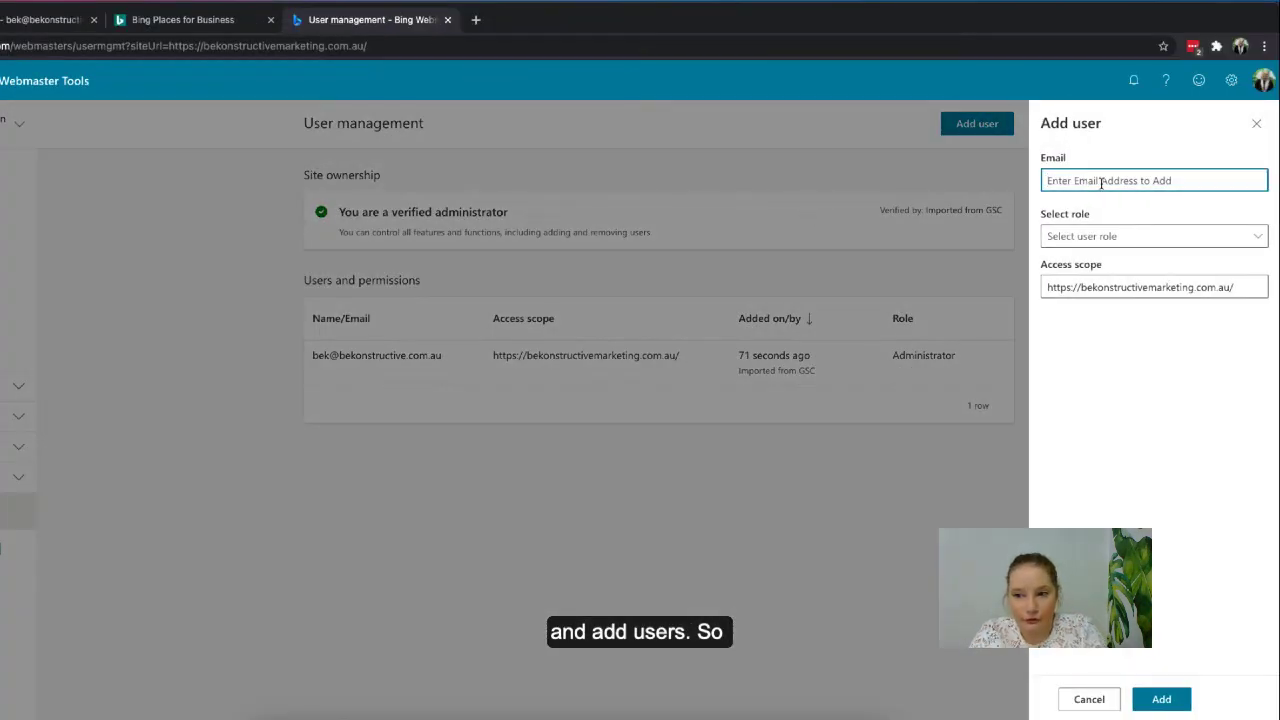
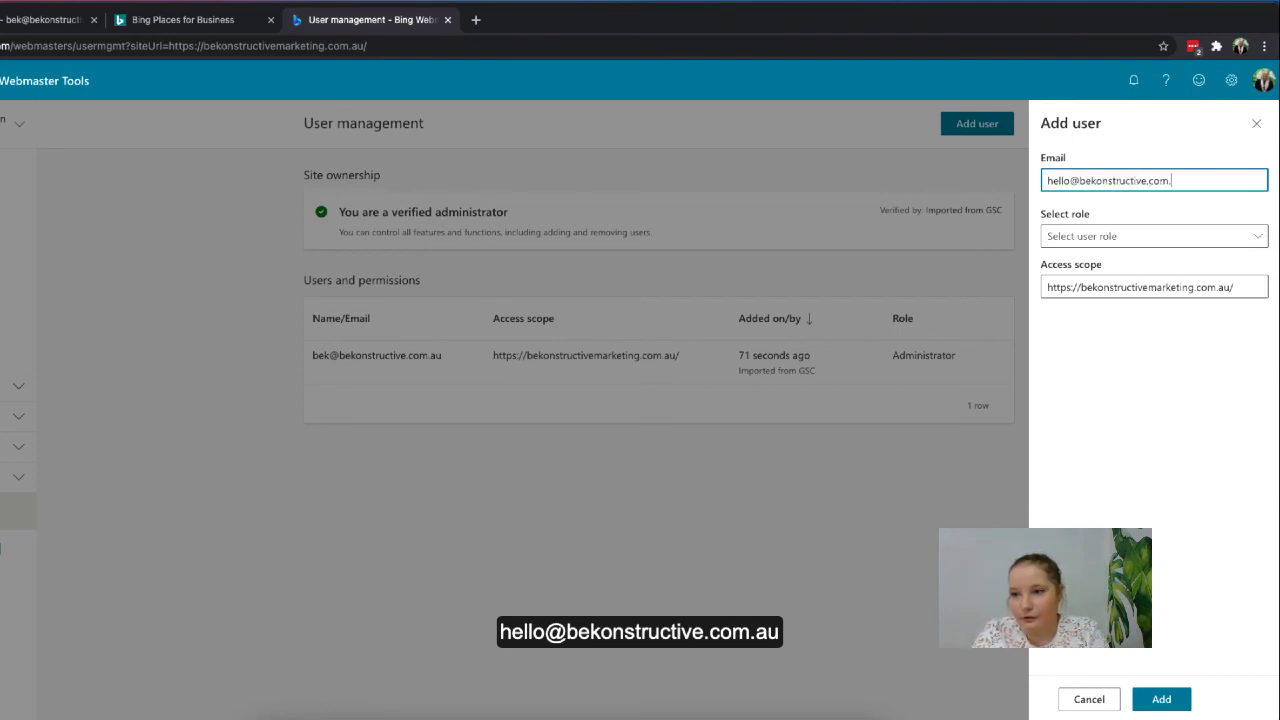
- Give the new user the Administrator role and confirm adding them
click(1156, 236)
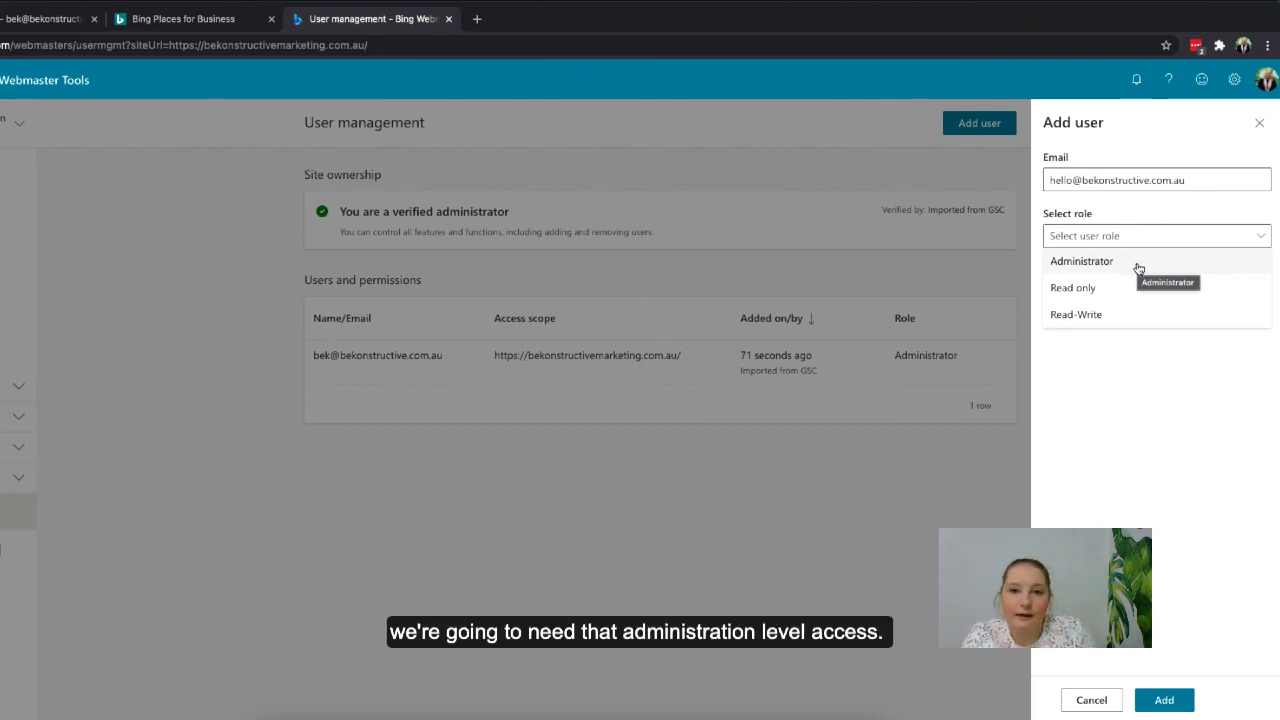
click(1137, 264)
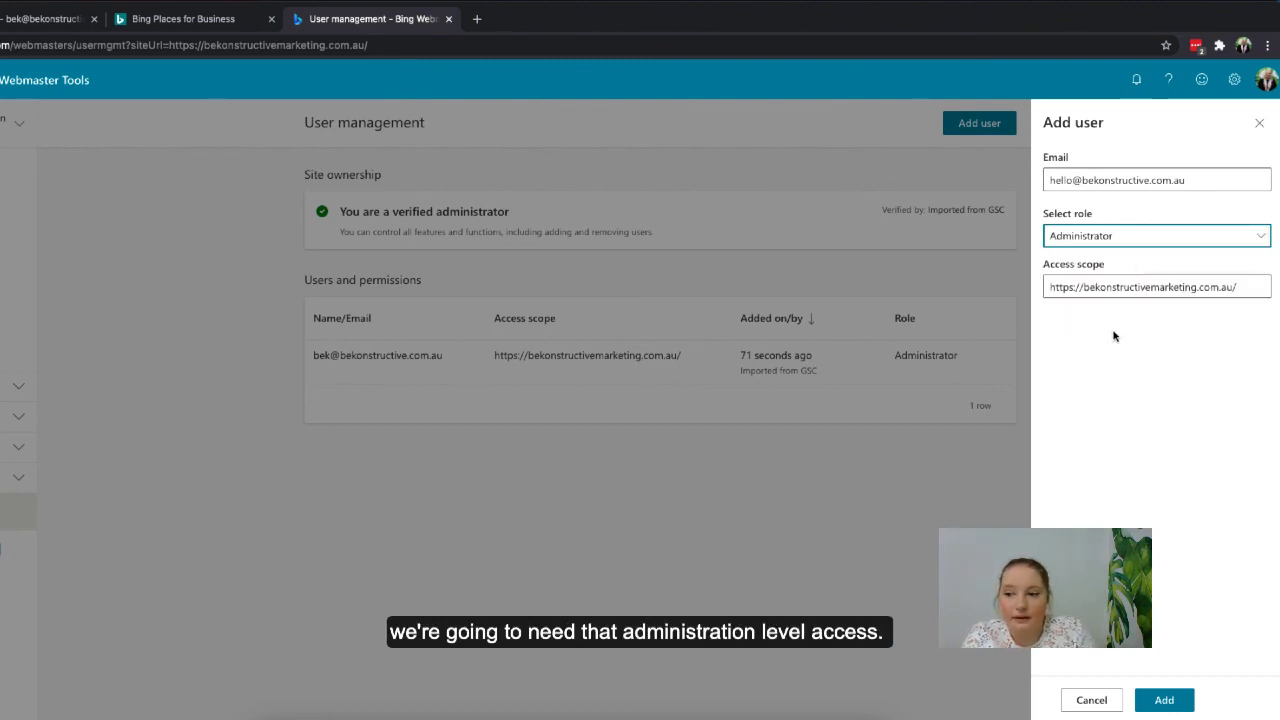
click(1147, 700)
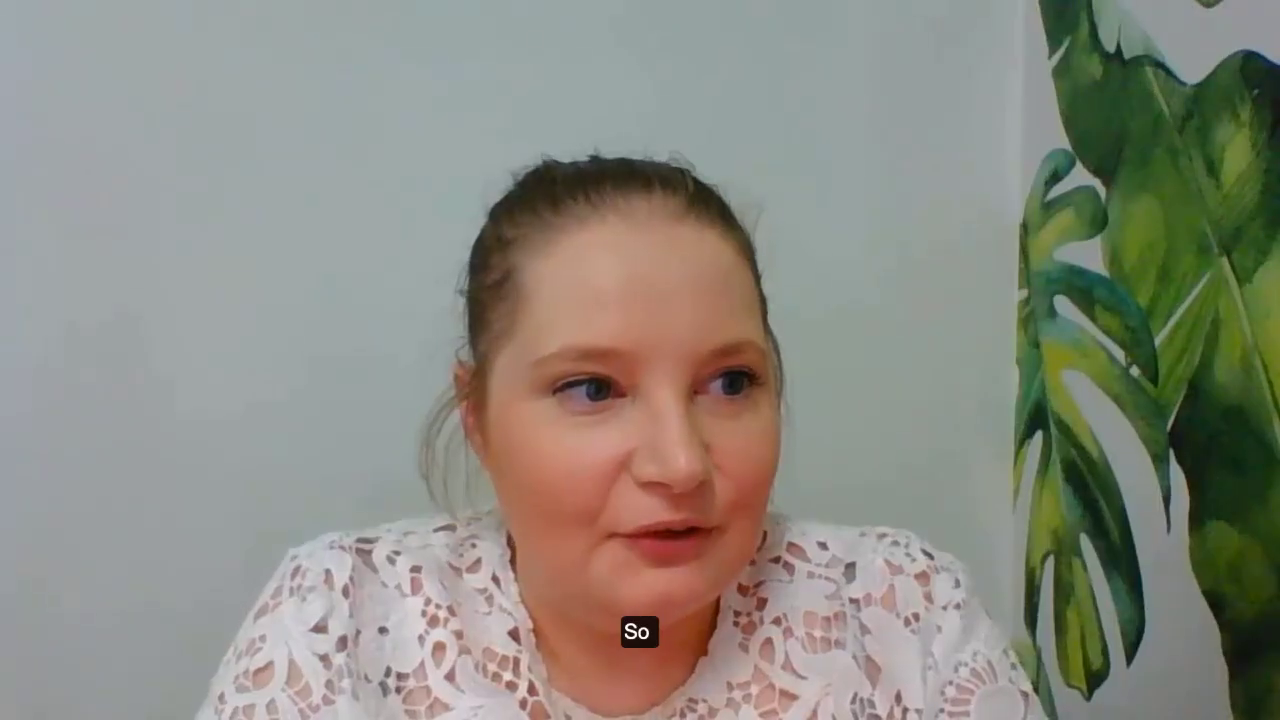